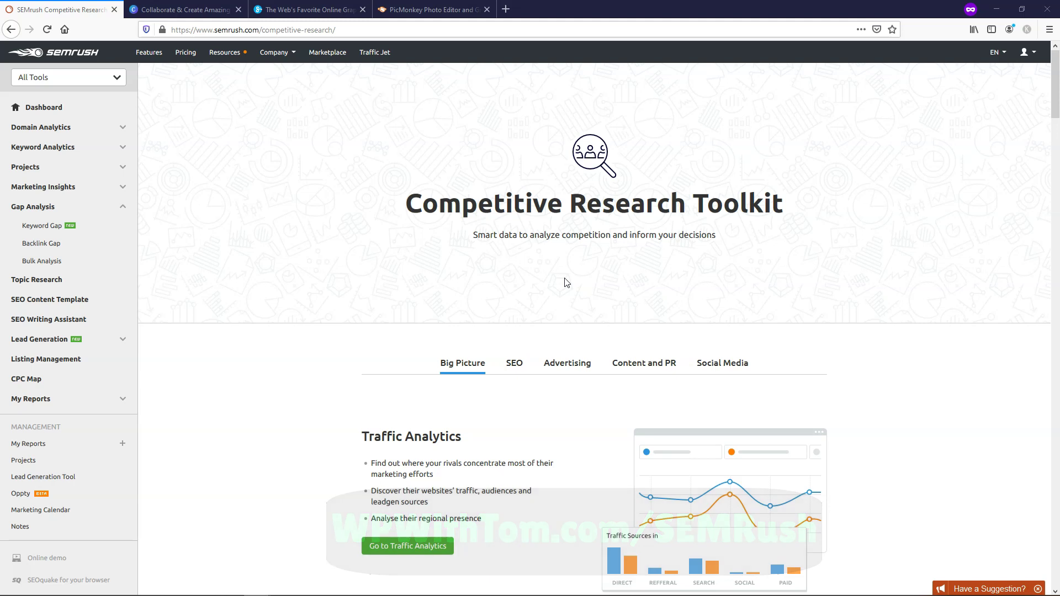
# Copy the canva.com web address from the Canva tab and return to the SEMrush toolkit.
pyautogui.click(182, 10)
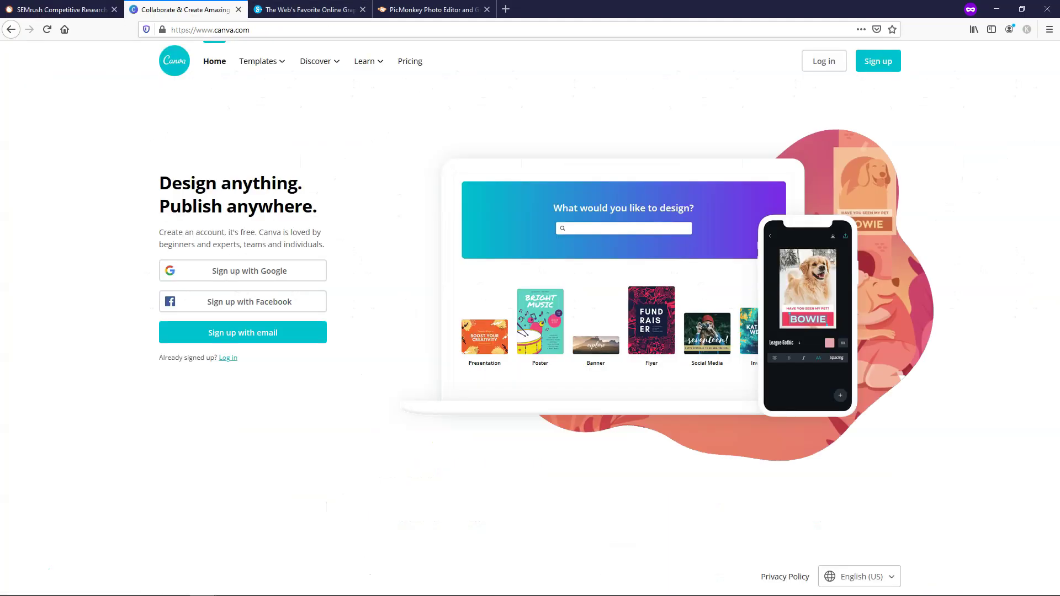
pyautogui.click(307, 30)
pyautogui.rightClick(307, 29)
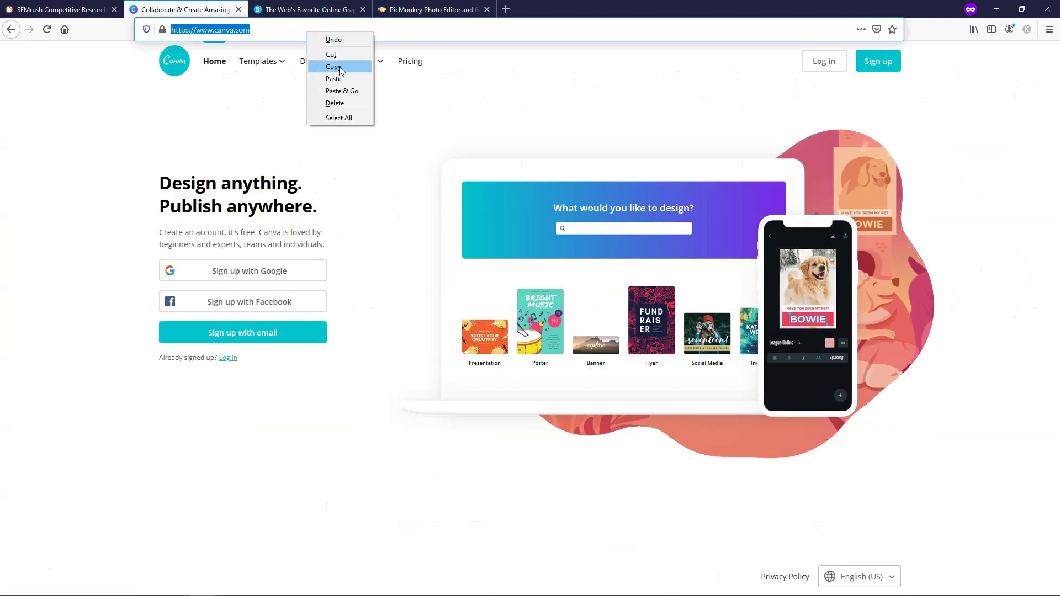
pyautogui.click(331, 67)
pyautogui.click(321, 9)
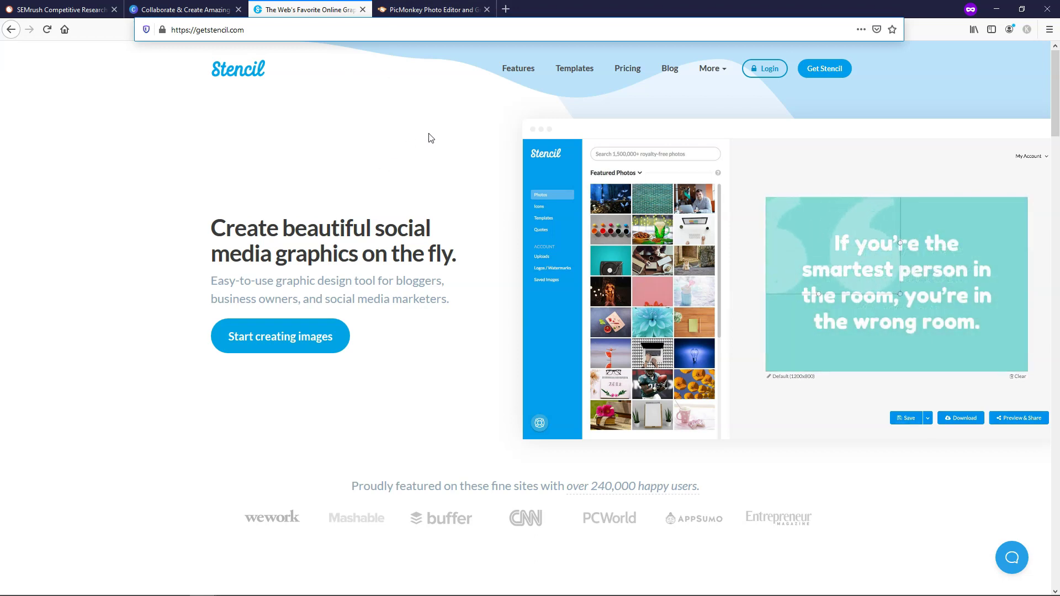
pyautogui.click(440, 5)
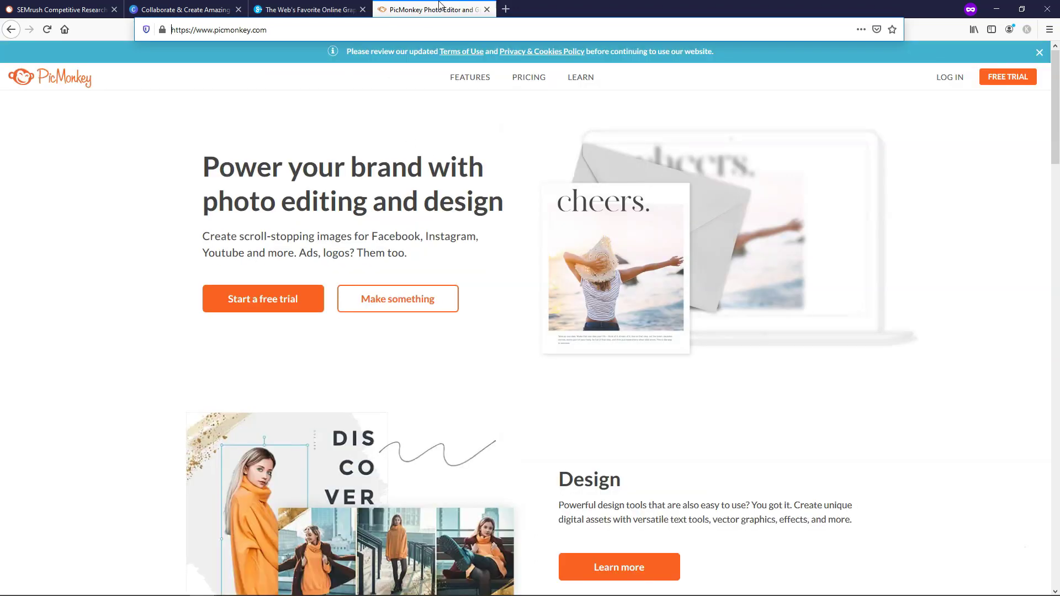
pyautogui.click(61, 10)
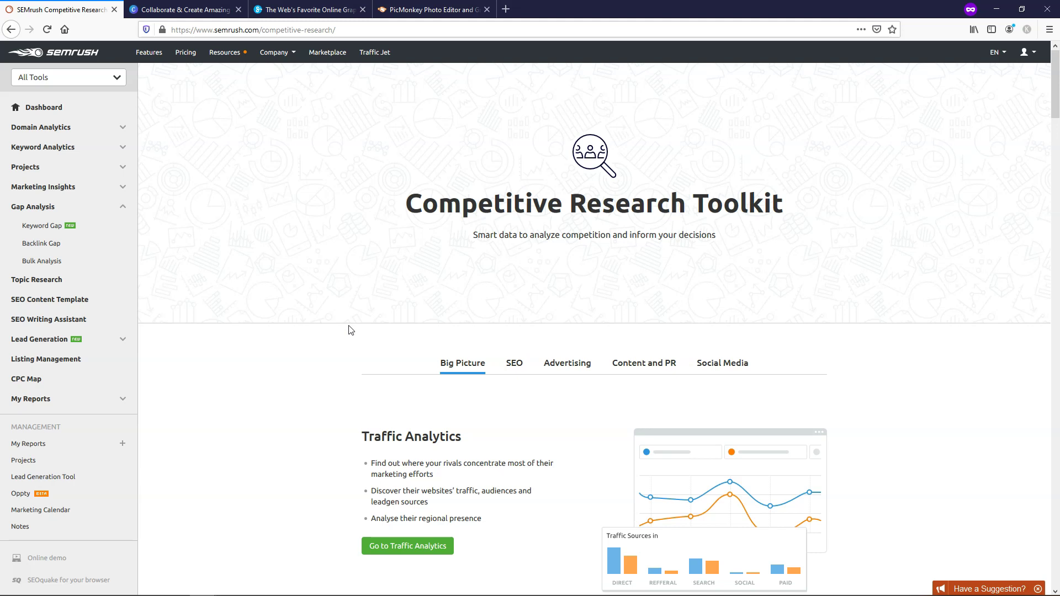
# Open Organic Research in a new tab and switch to it.
pyautogui.scroll(-15, 349, 353)
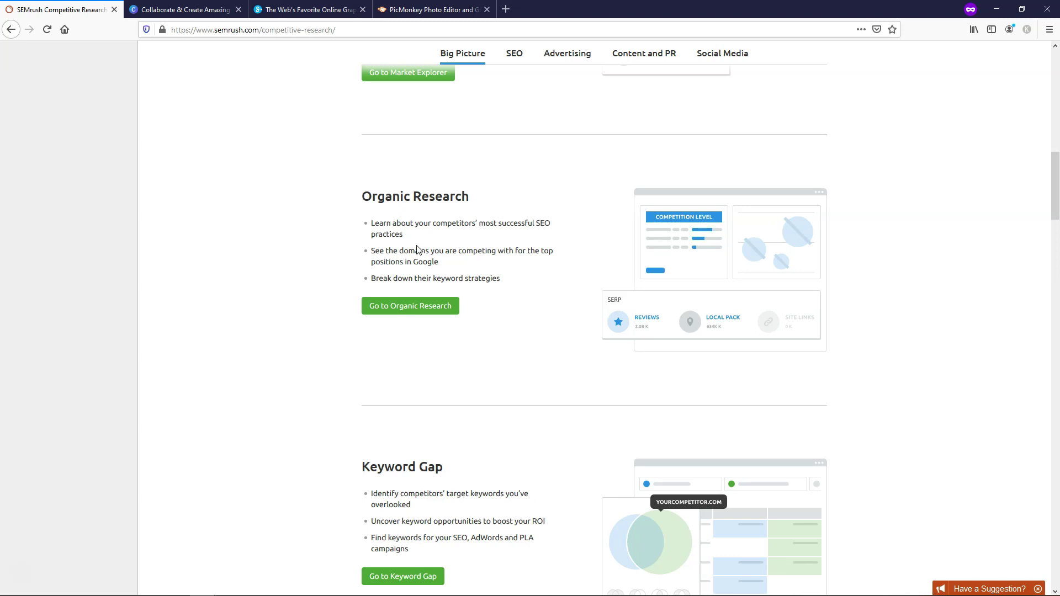
pyautogui.rightClick(421, 306)
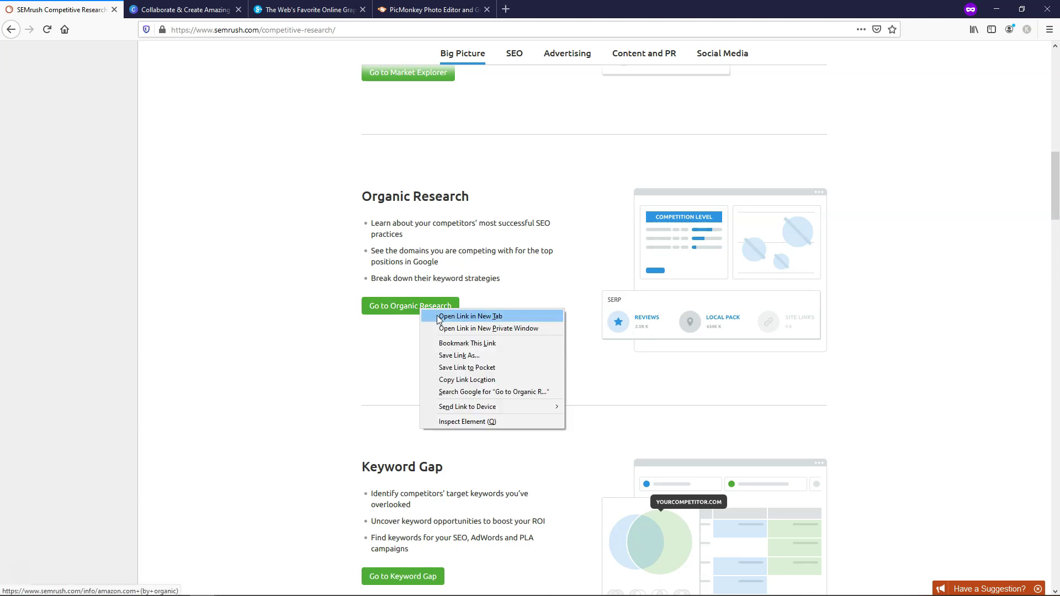
pyautogui.click(442, 312)
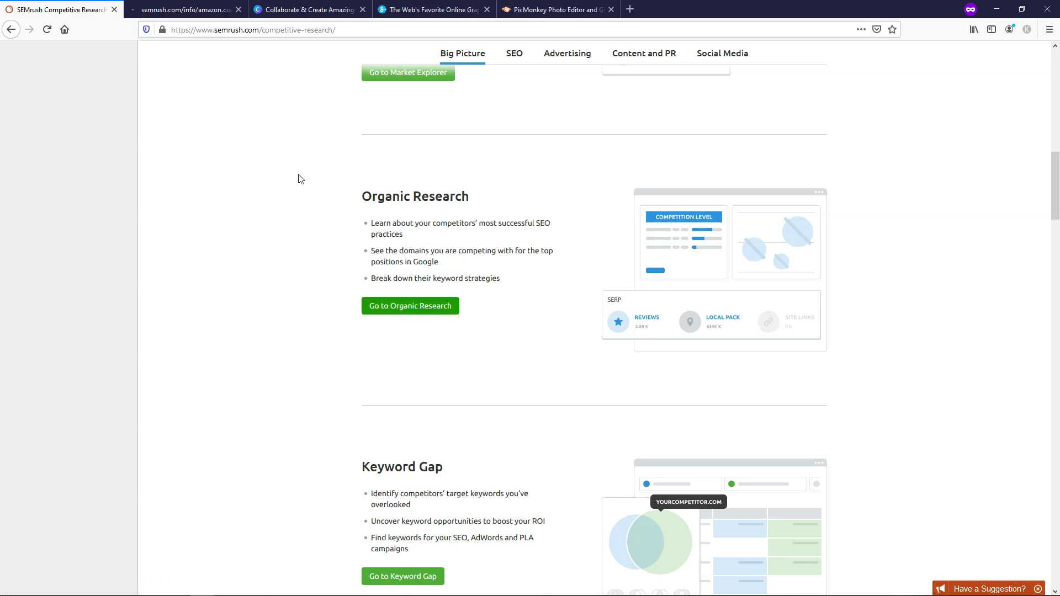
pyautogui.click(192, 6)
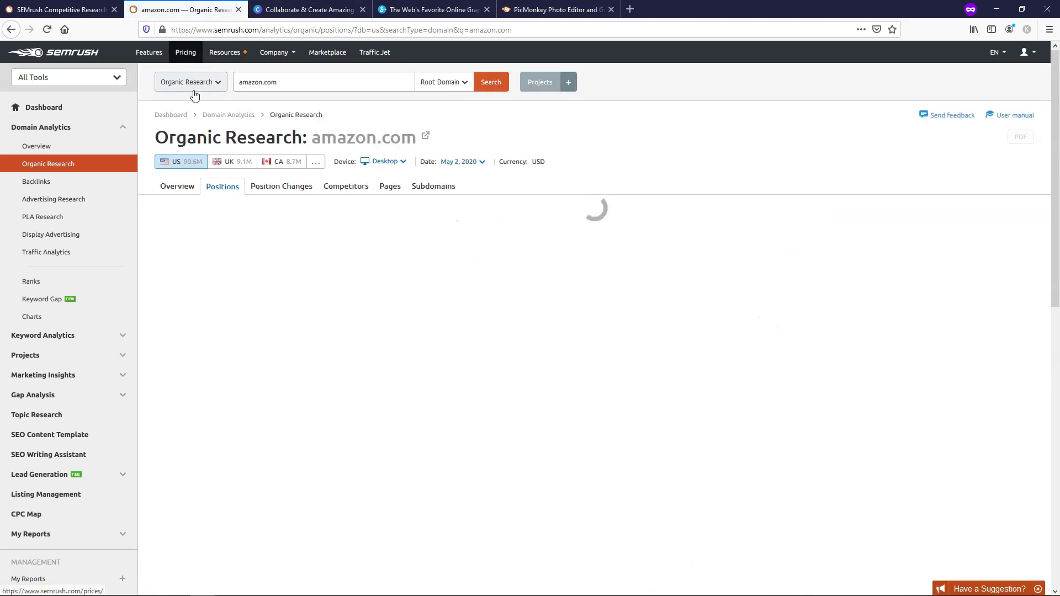
# Replace amazon.com with the pasted canva.com address and analyse it as a Root Domain.
pyautogui.click(283, 83)
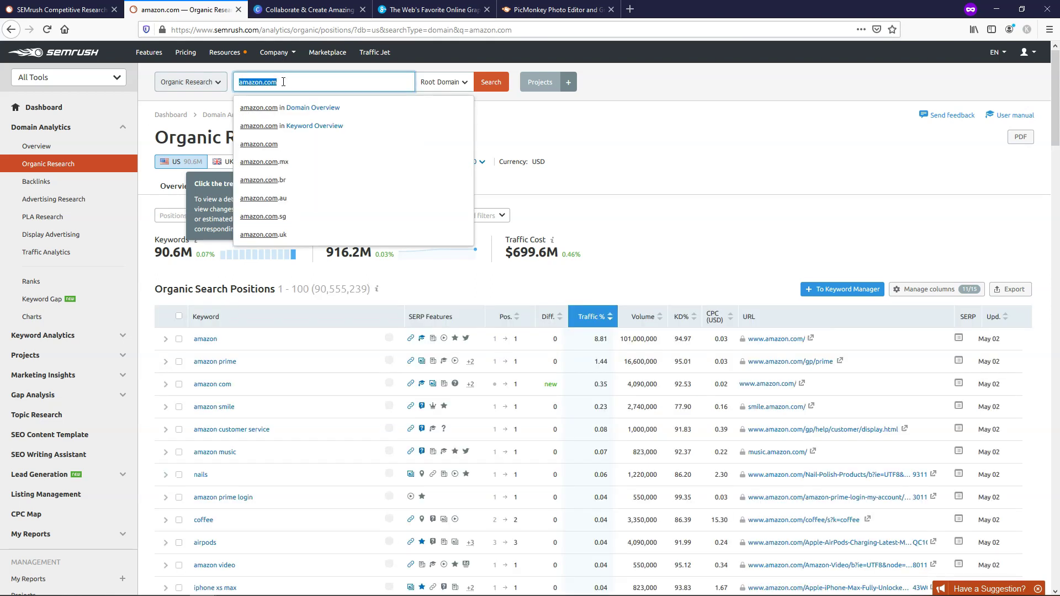
pyautogui.hotkey('ctrl', 'v')
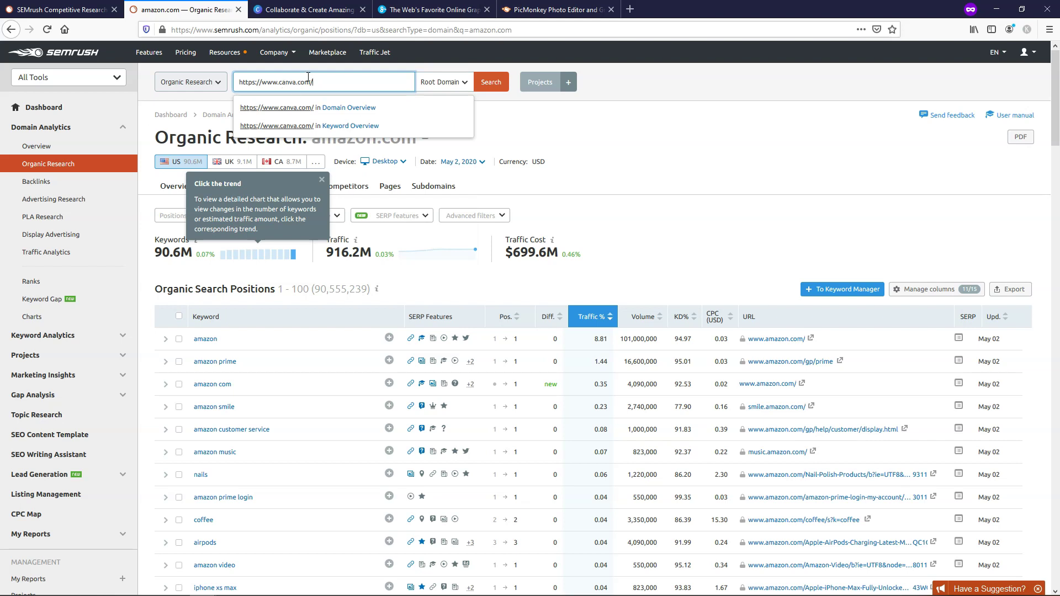
pyautogui.click(463, 83)
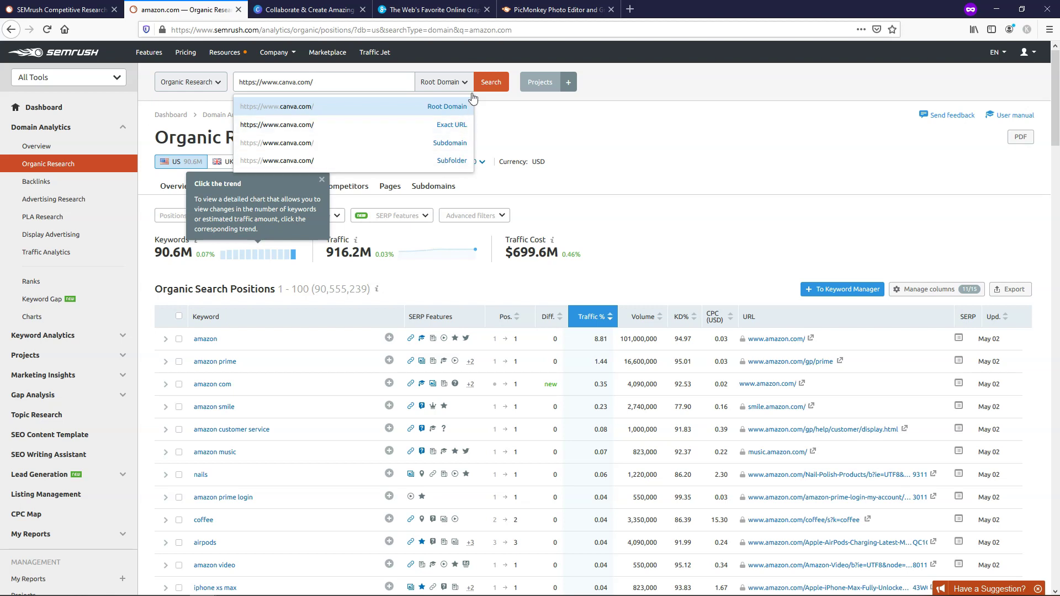
pyautogui.click(442, 109)
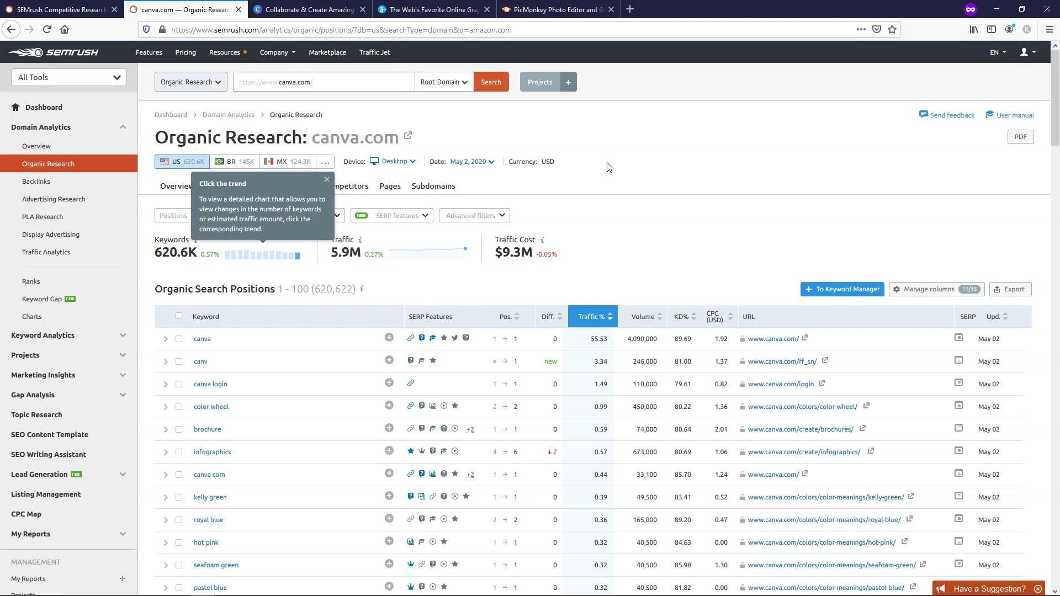
# Display canva.com's Organic Keywords Trend chart, showing about 600K keywords from April to 2 May.
pyautogui.click(326, 180)
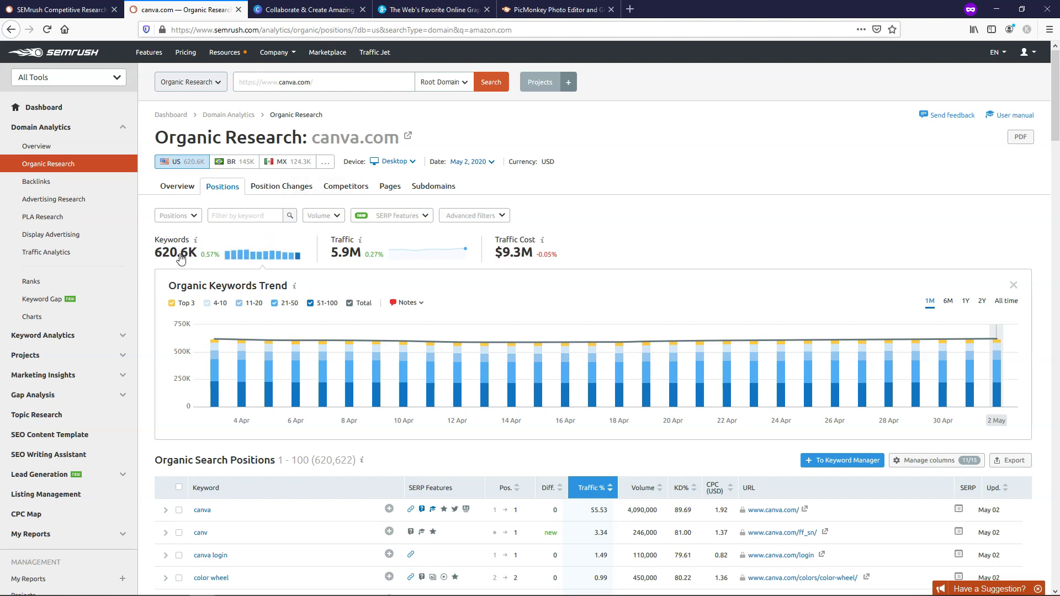
pyautogui.moveTo(197, 242)
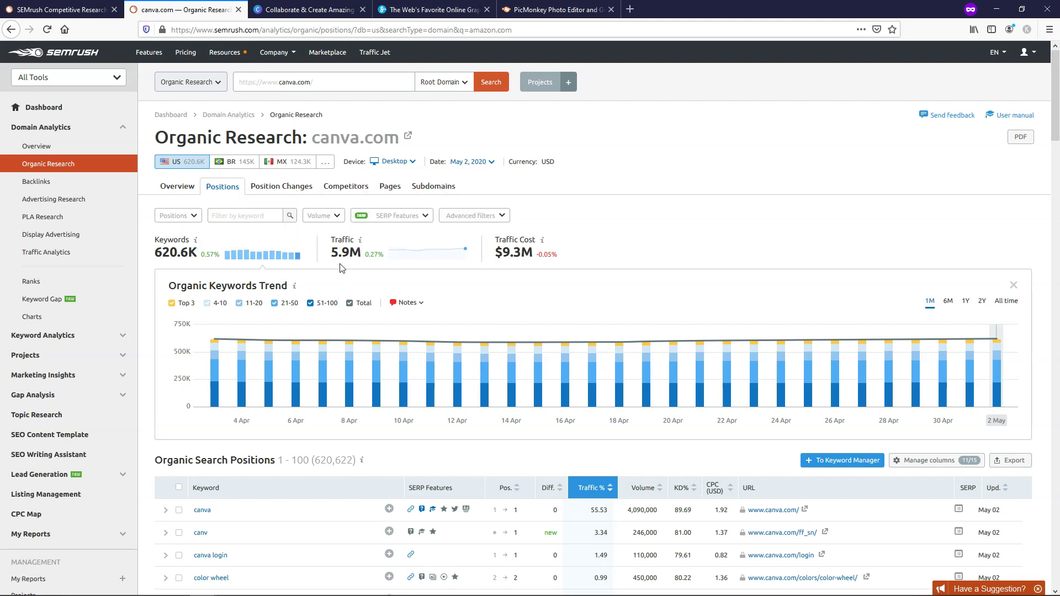
pyautogui.scroll(-3, 418, 261)
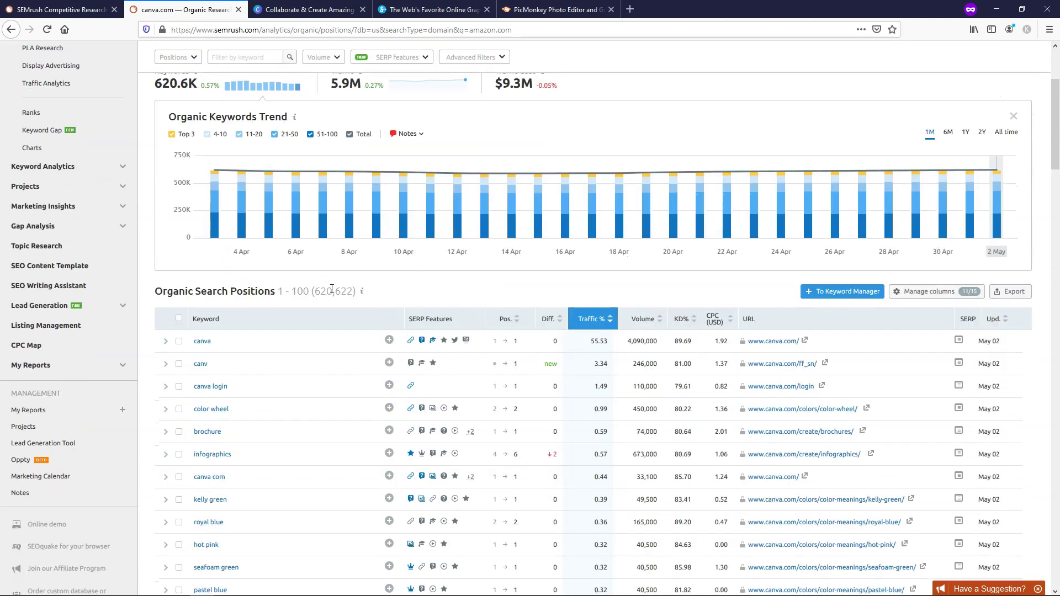
pyautogui.scroll(-3, 332, 293)
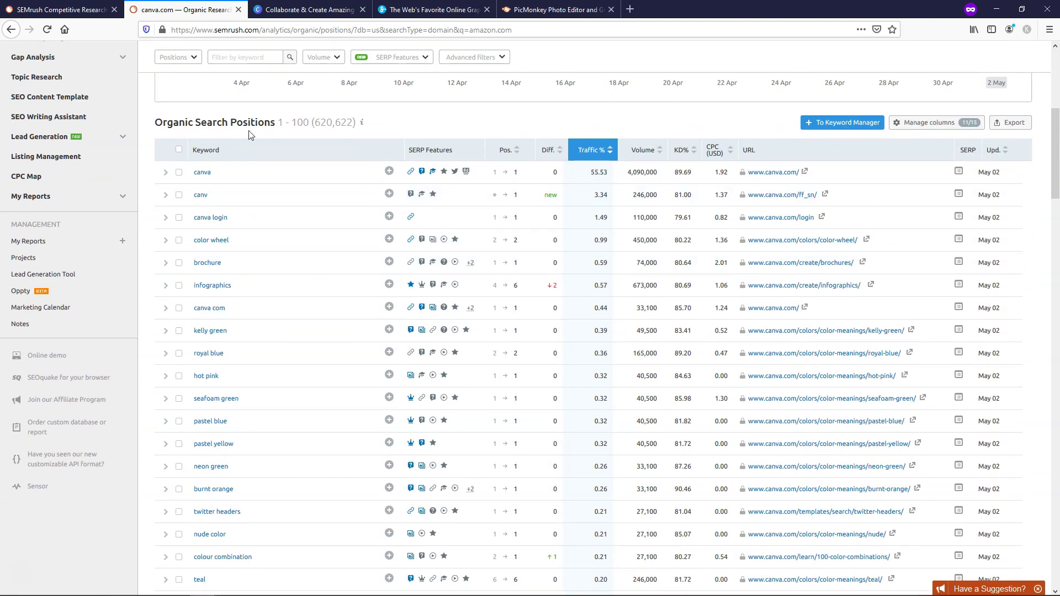
pyautogui.scroll(-2, 327, 226)
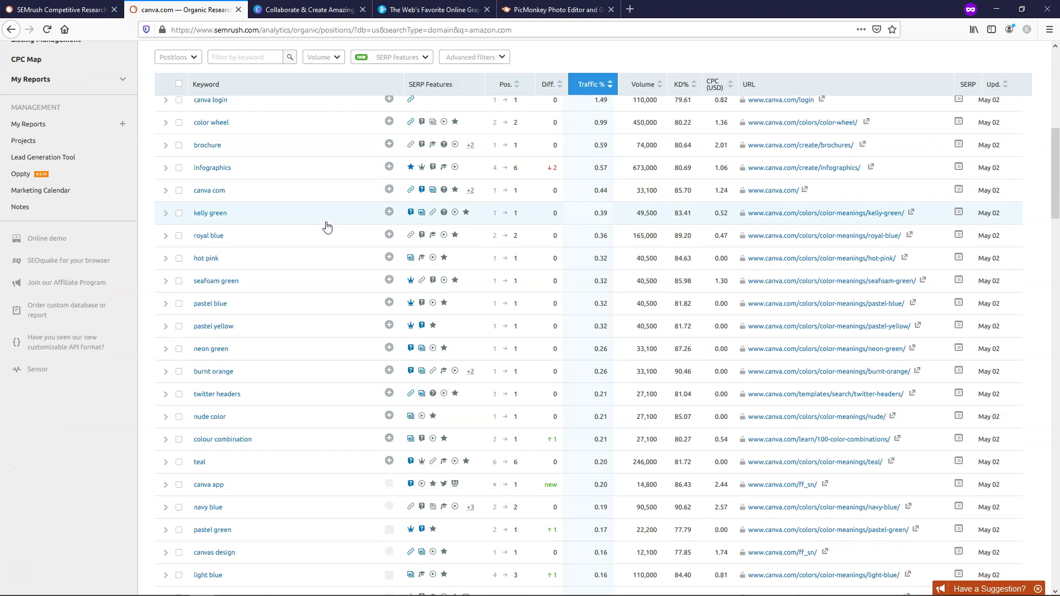
pyautogui.scroll(-1, 327, 226)
pyautogui.scroll(3, 524, 221)
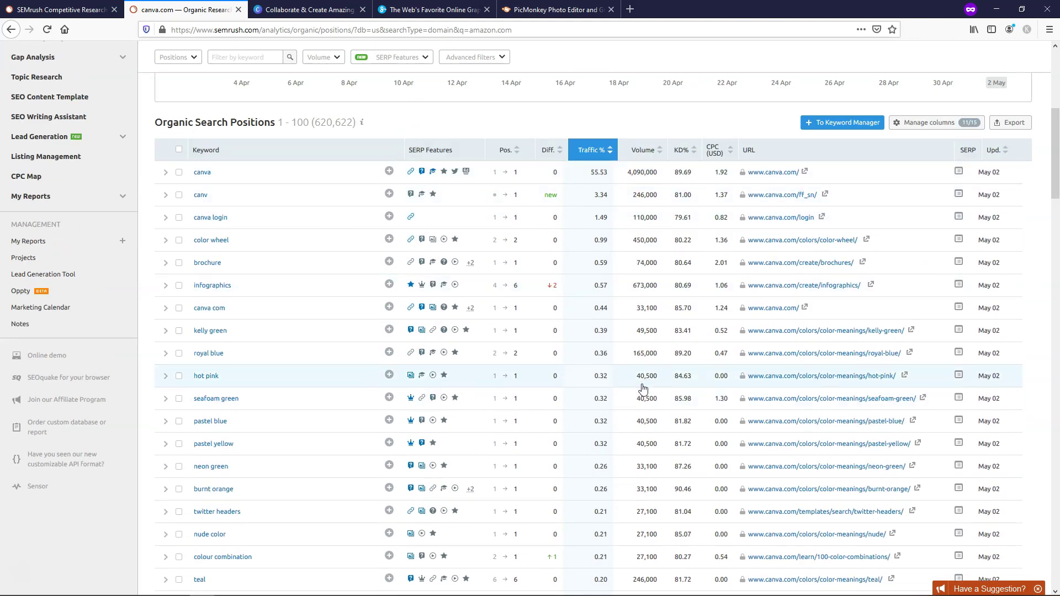
pyautogui.scroll(-5, 644, 389)
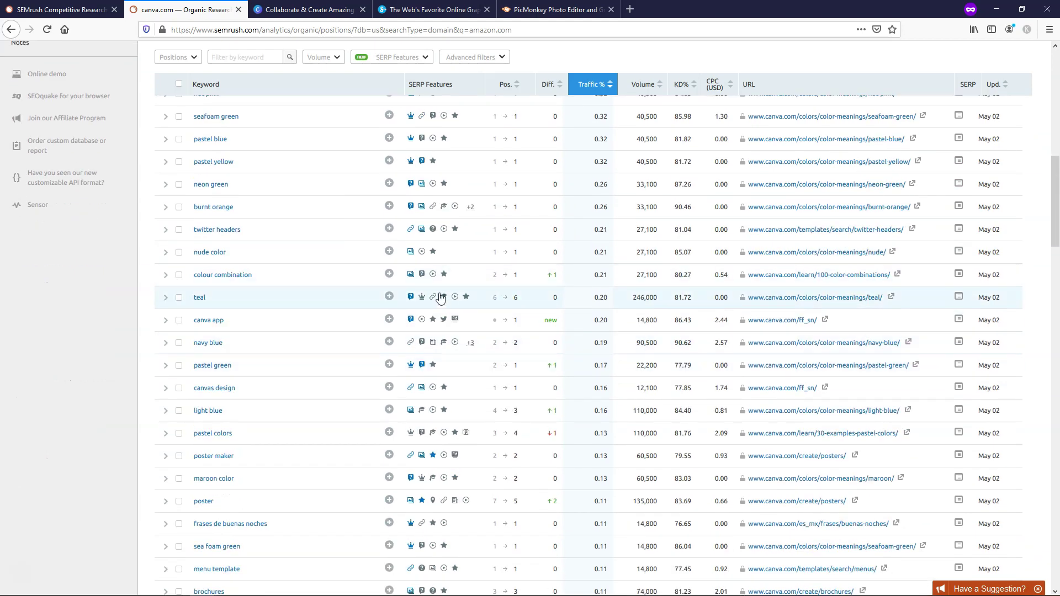
pyautogui.scroll(-1, 641, 408)
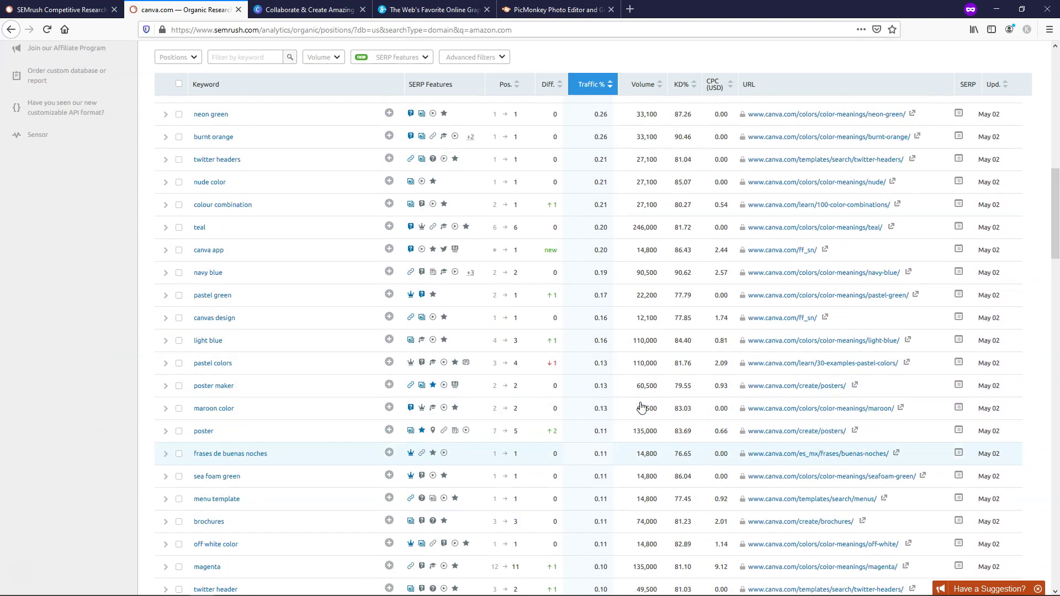
pyautogui.scroll(4, 641, 406)
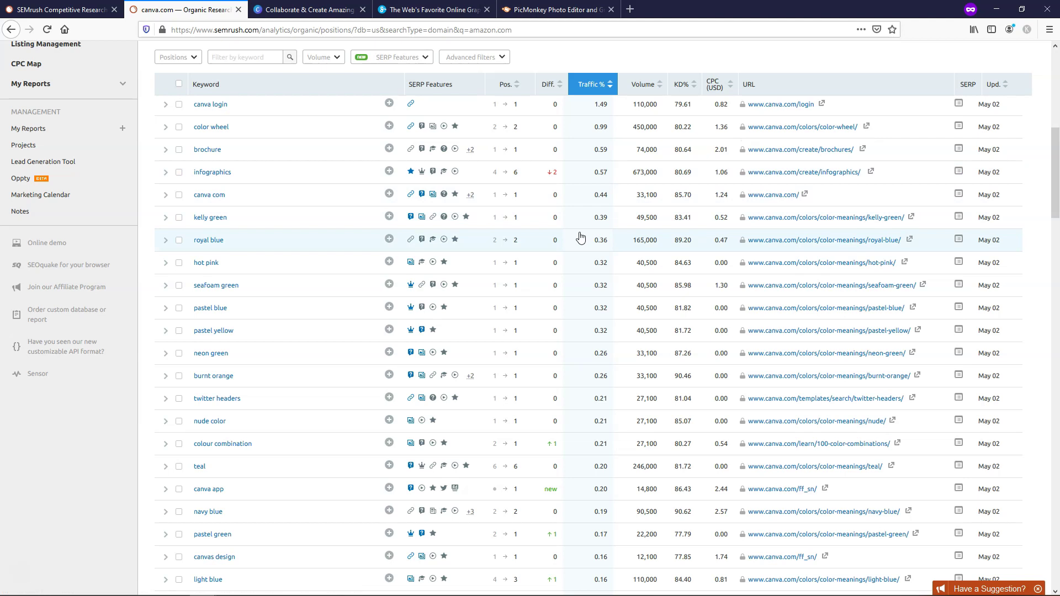
pyautogui.scroll(-8, 579, 238)
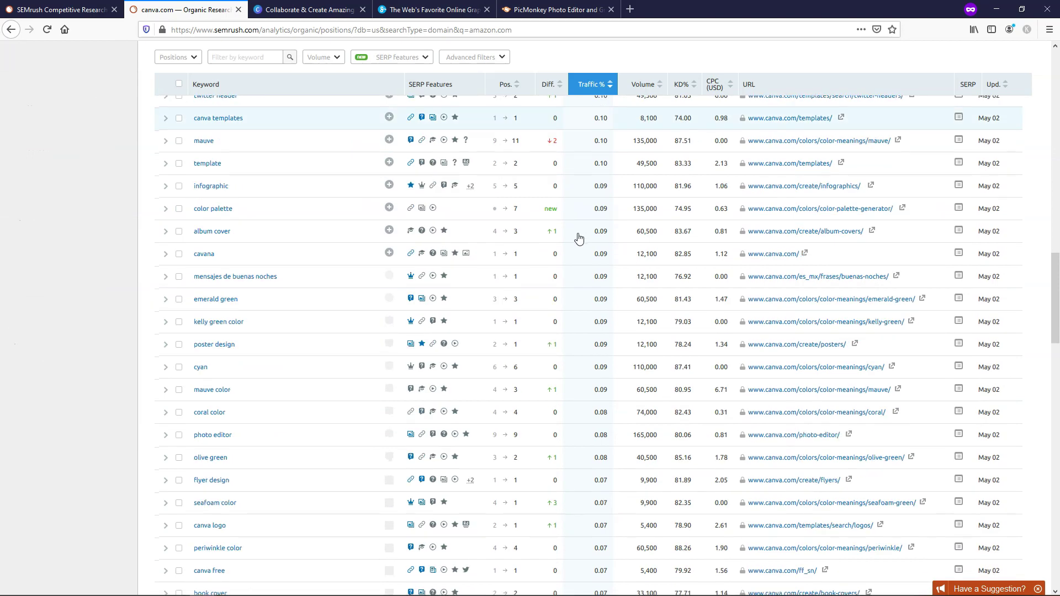
pyautogui.scroll(-20, 578, 239)
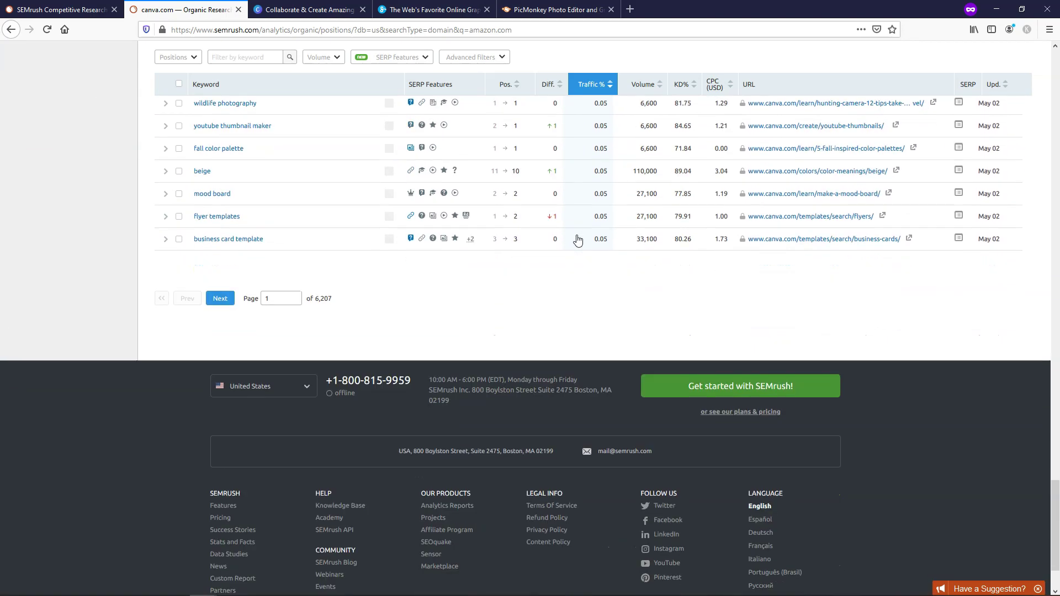
pyautogui.scroll(8, 578, 241)
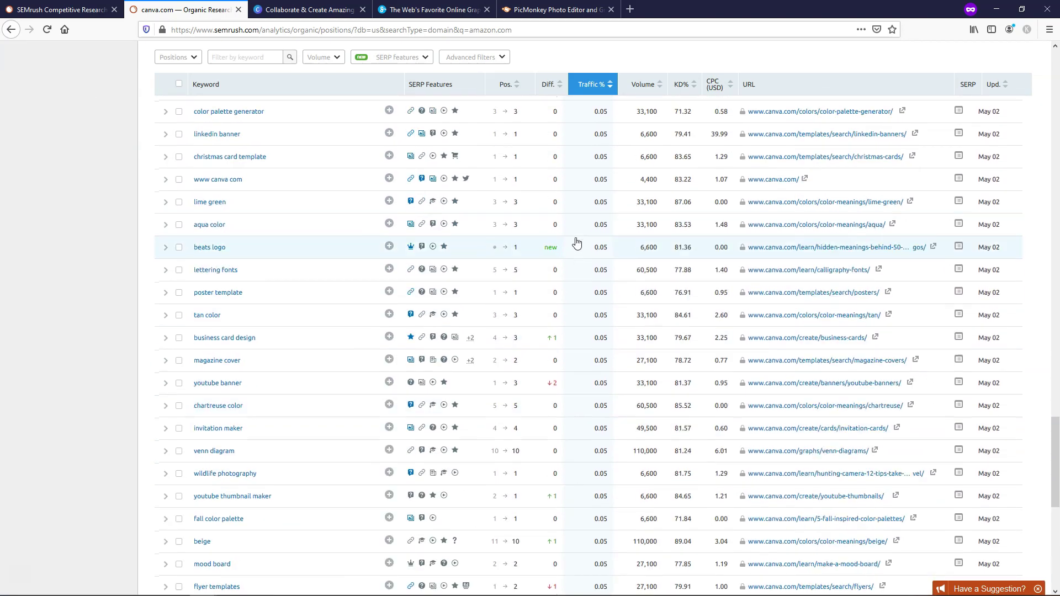
pyautogui.scroll(-4, 577, 242)
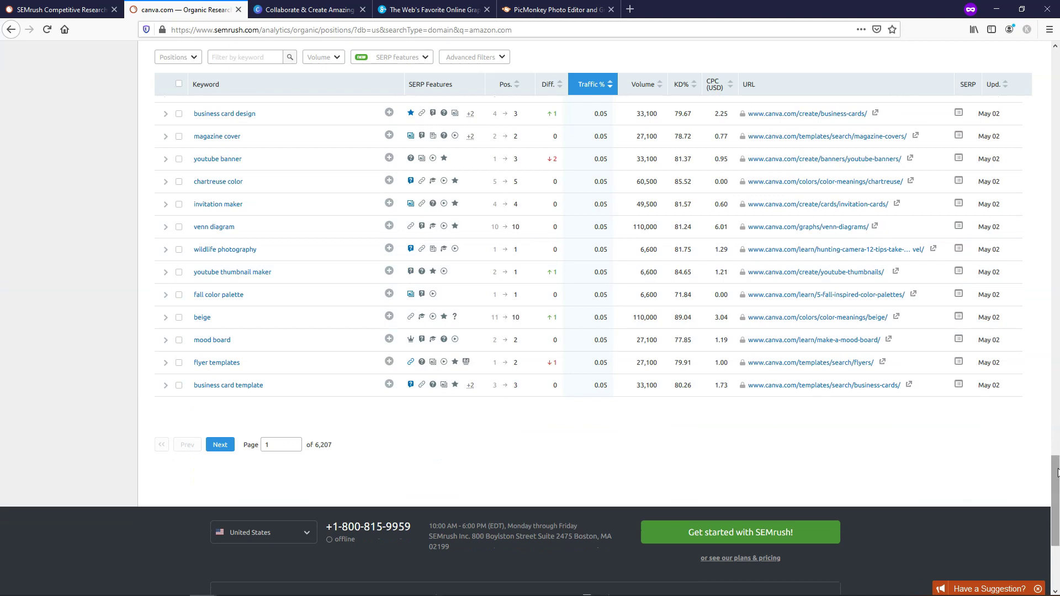
pyautogui.moveTo(1058, 472); pyautogui.dragTo(1056, 44)
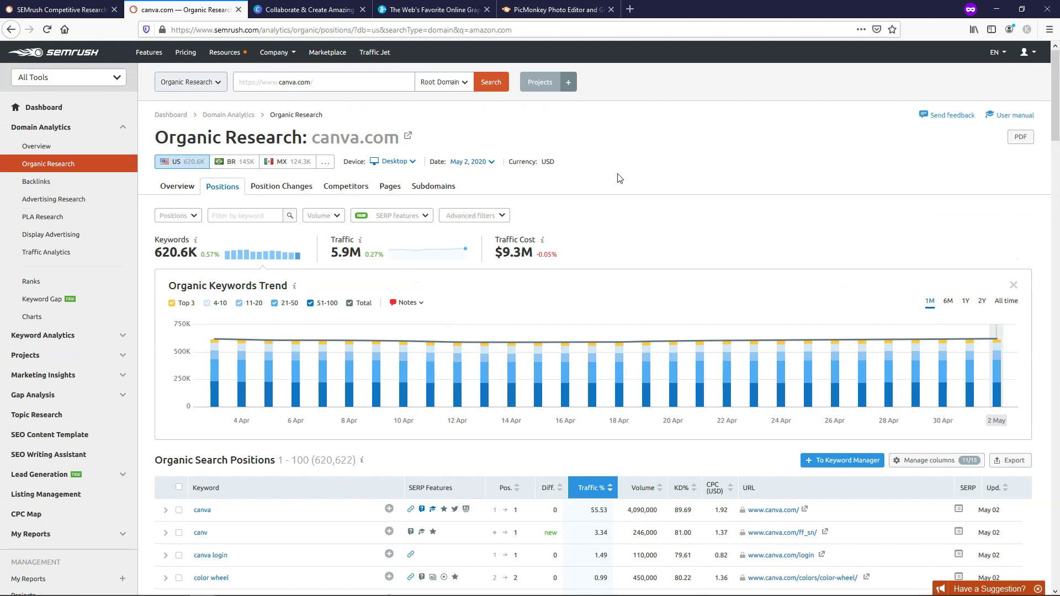
# Switch the canva.com Organic Research report to its Overview tab.
pyautogui.click(177, 191)
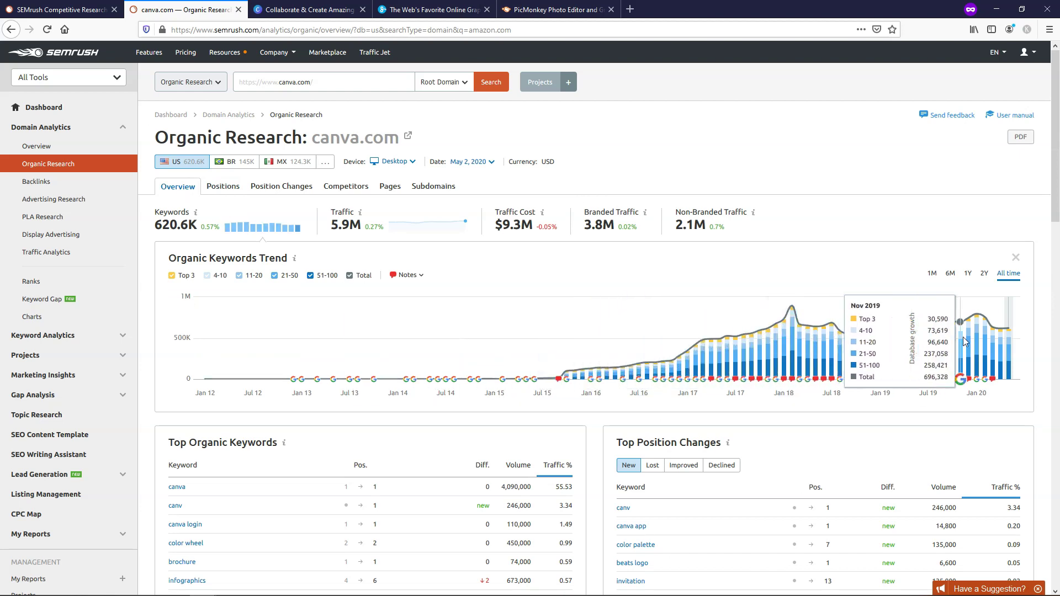
# Review canva.com's organic competitors list.
pyautogui.click(359, 187)
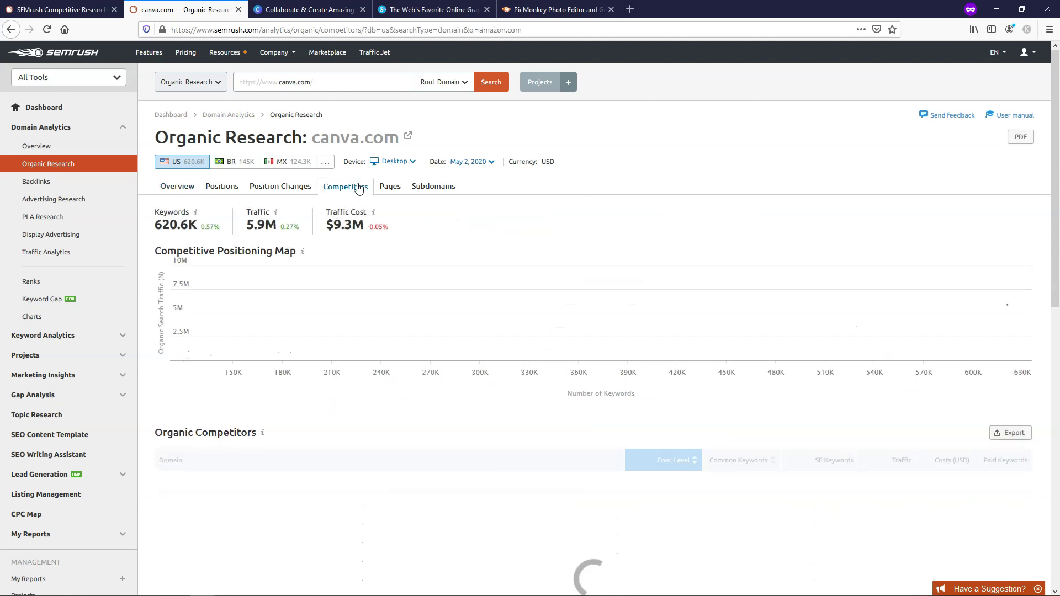
pyautogui.scroll(-3, 402, 324)
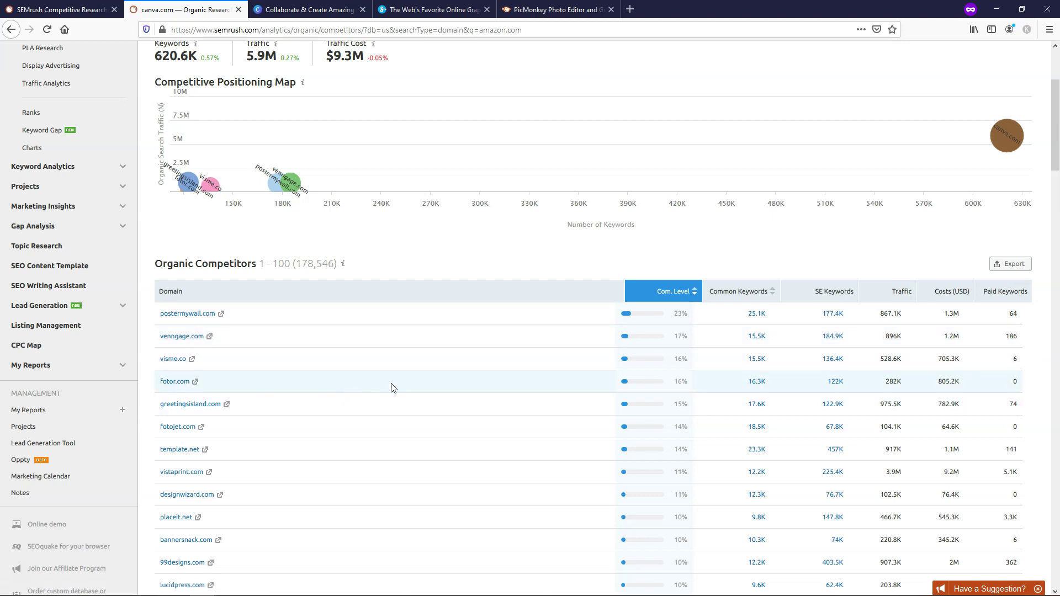
pyautogui.scroll(3, 392, 386)
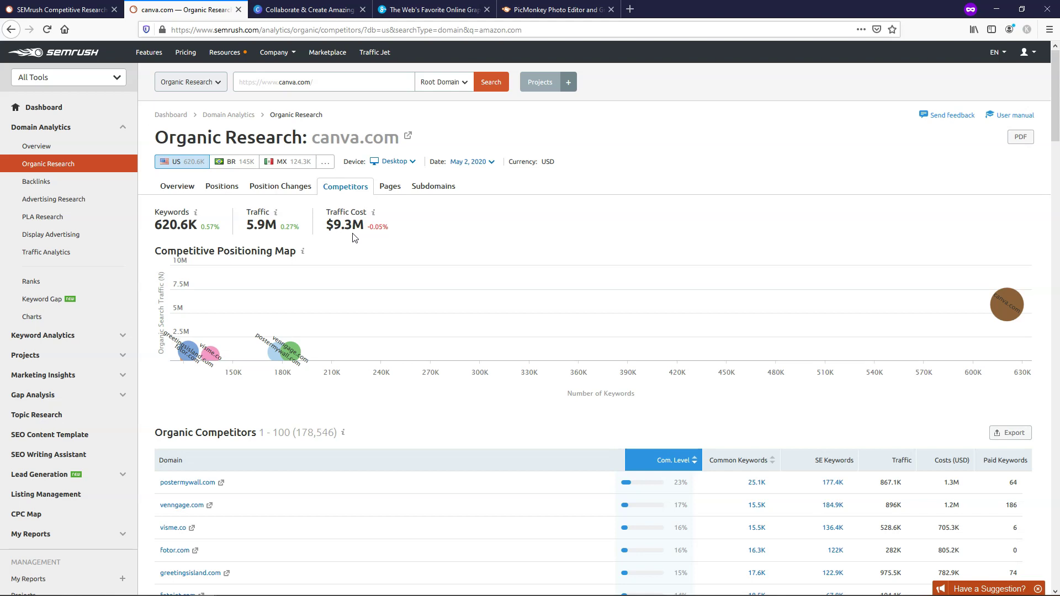
pyautogui.moveTo(372, 215)
# Close the canva.com report tab and open Keyword Gap in a new tab from Competitive Research.
pyautogui.click(83, 10)
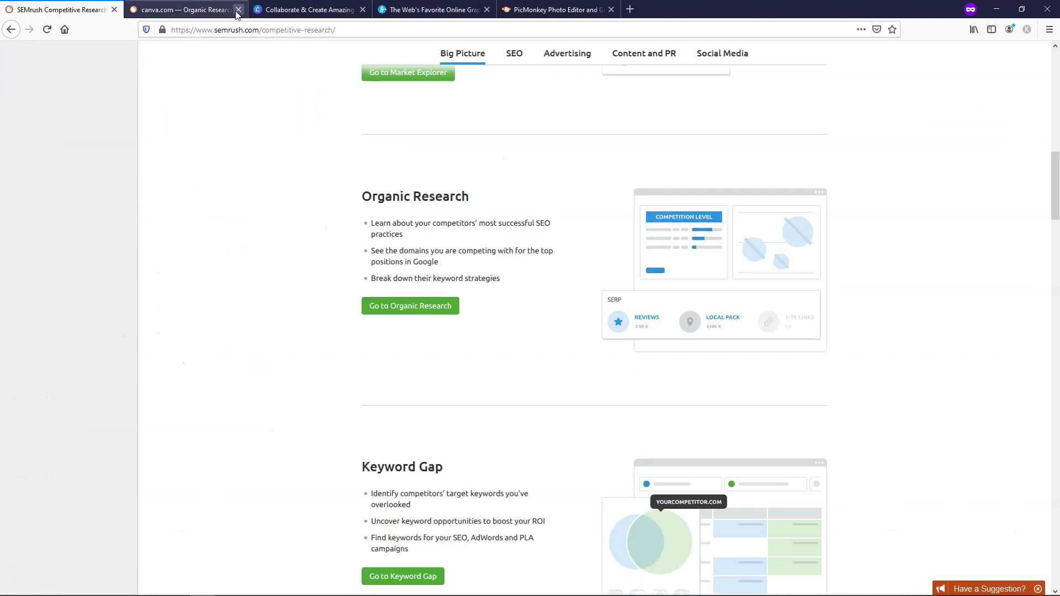
pyautogui.click(238, 9)
pyautogui.scroll(-3, 386, 322)
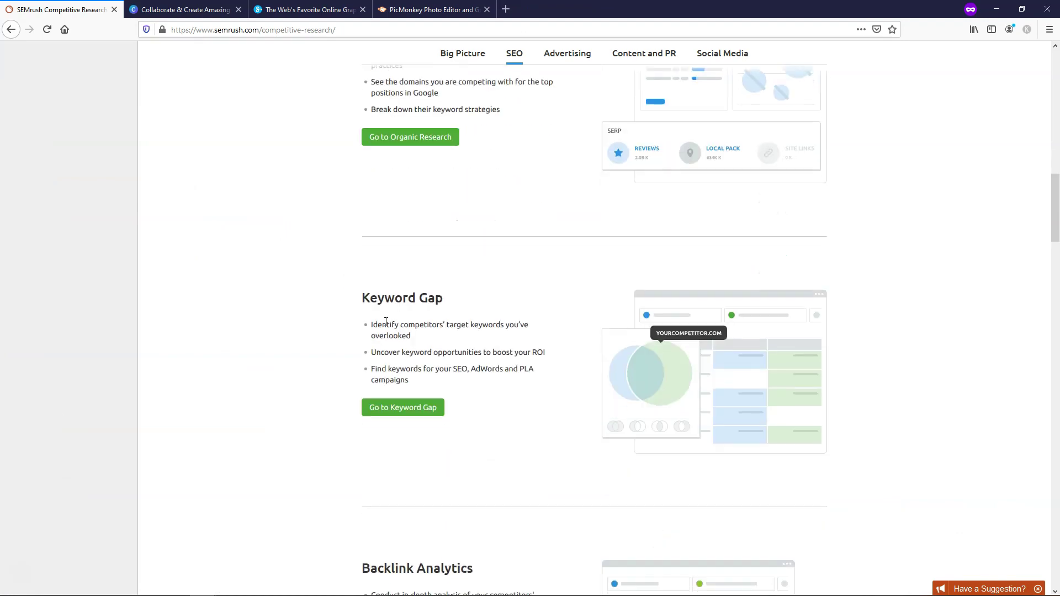
pyautogui.rightClick(398, 409)
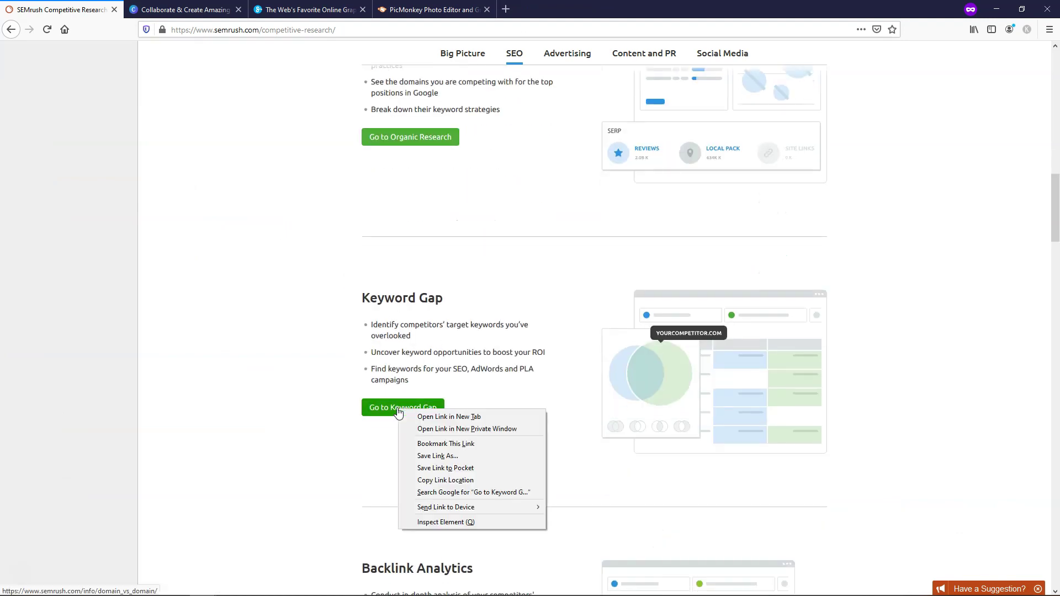
pyautogui.click(422, 417)
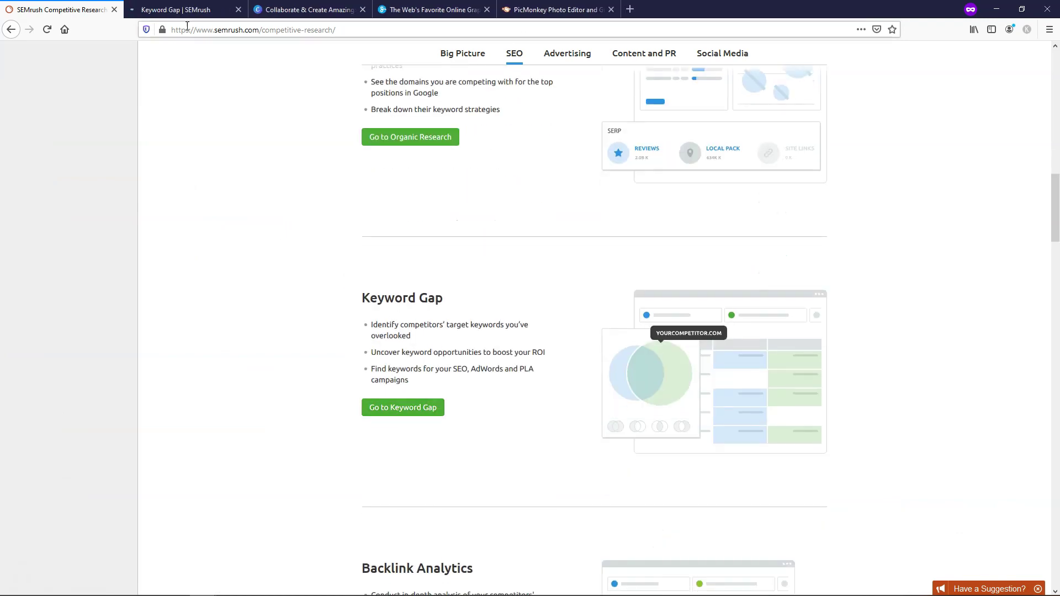
# Paste canva.com and picmonkey.com as the two competitor domains in the Keyword Gap form.
pyautogui.click(163, 11)
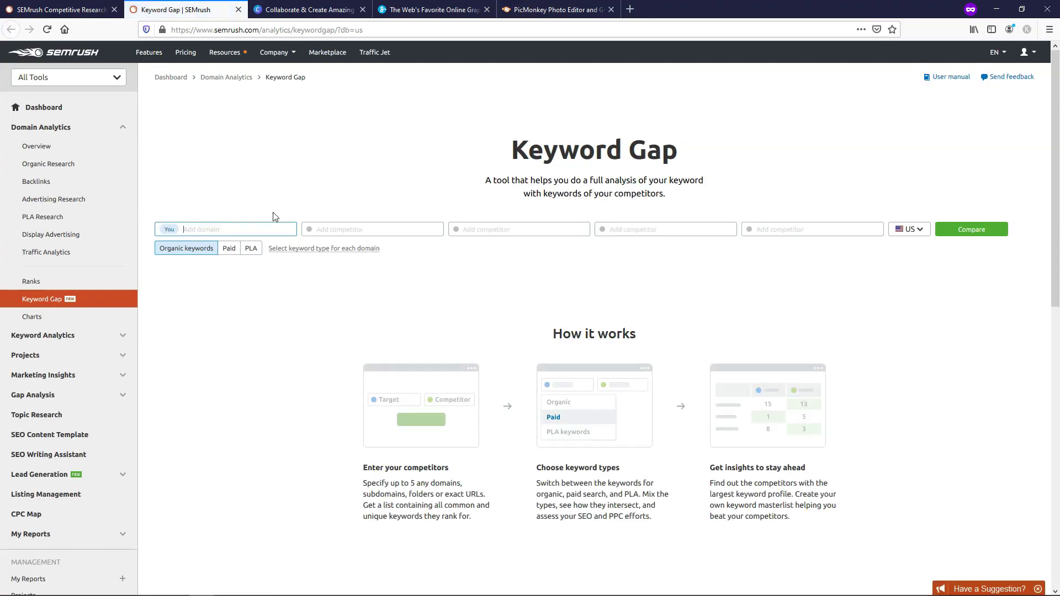
pyautogui.click(347, 8)
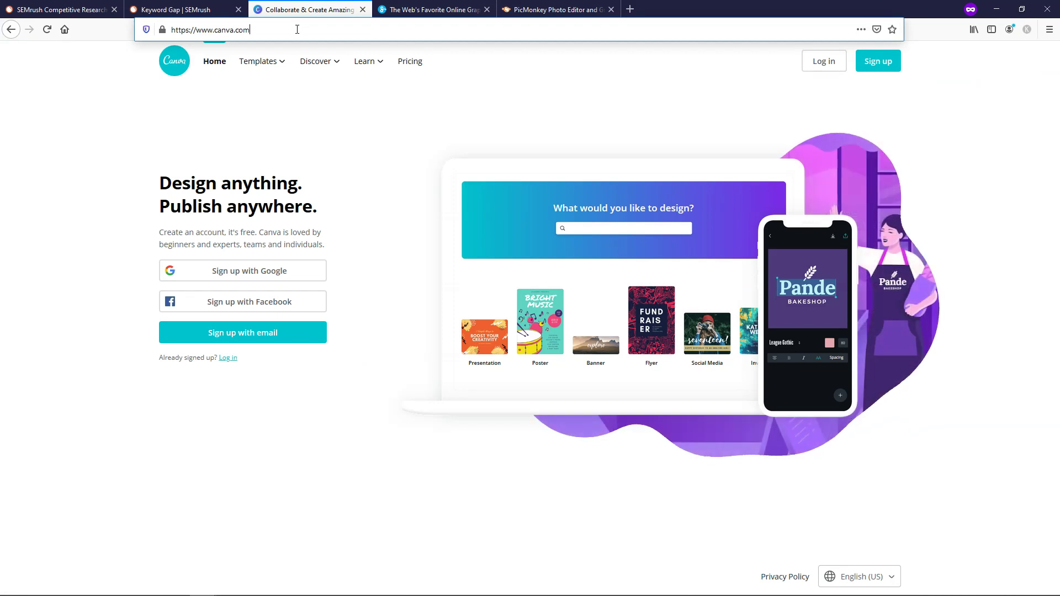
pyautogui.moveTo(297, 29); pyautogui.dragTo(168, 30)
pyautogui.hotkey('ctrl', 'c')
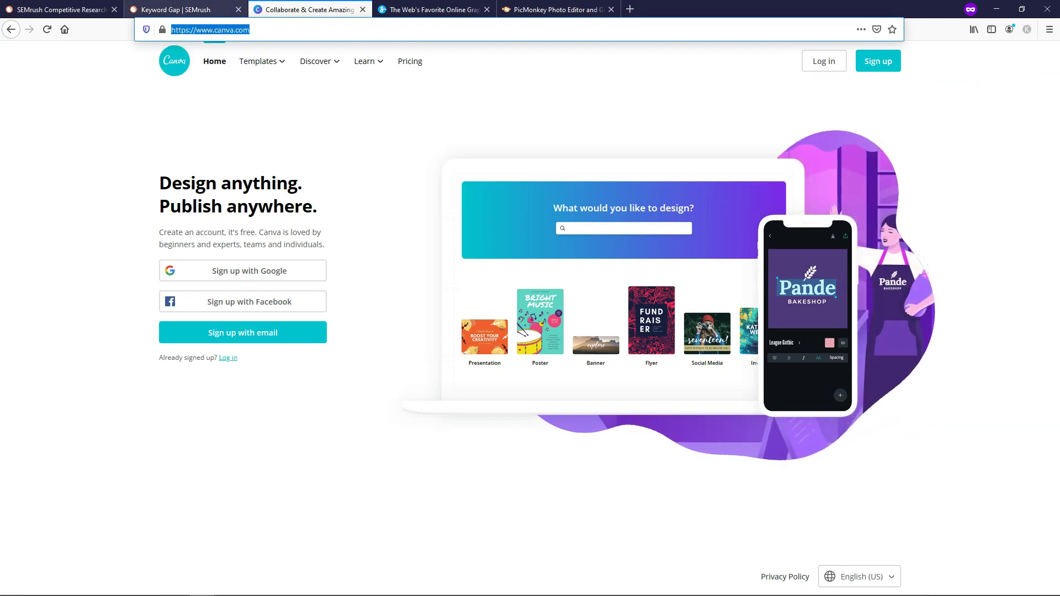
pyautogui.click(188, 8)
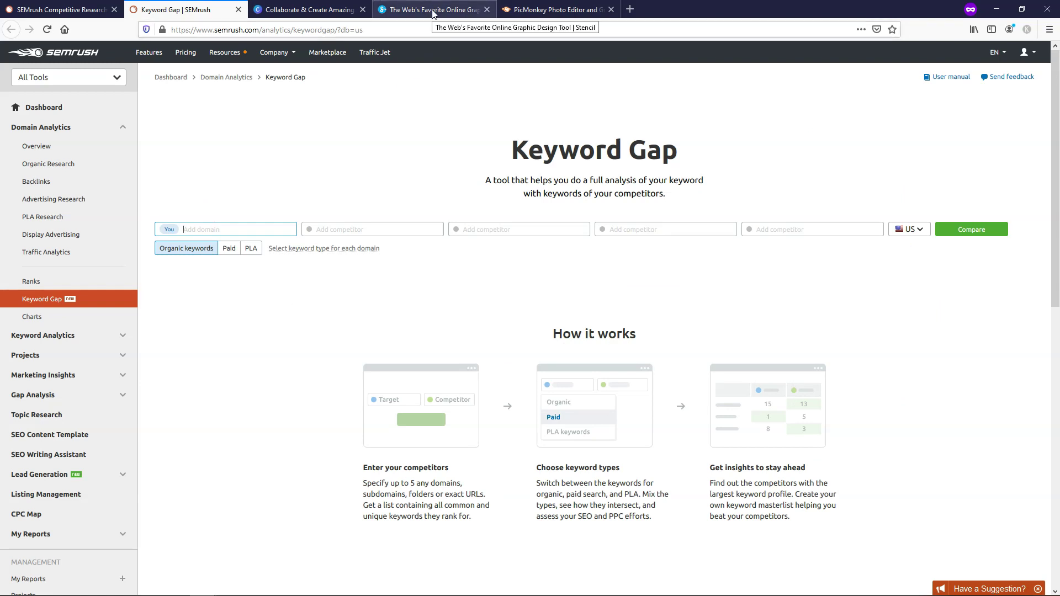
pyautogui.click(360, 232)
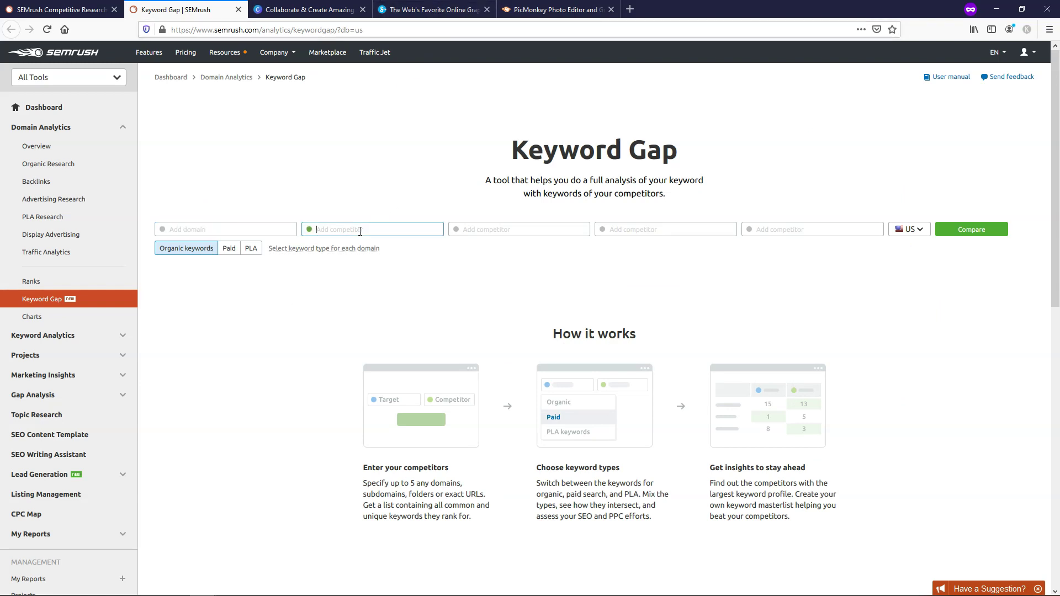
pyautogui.hotkey('ctrl', 'v')
pyautogui.click(553, 10)
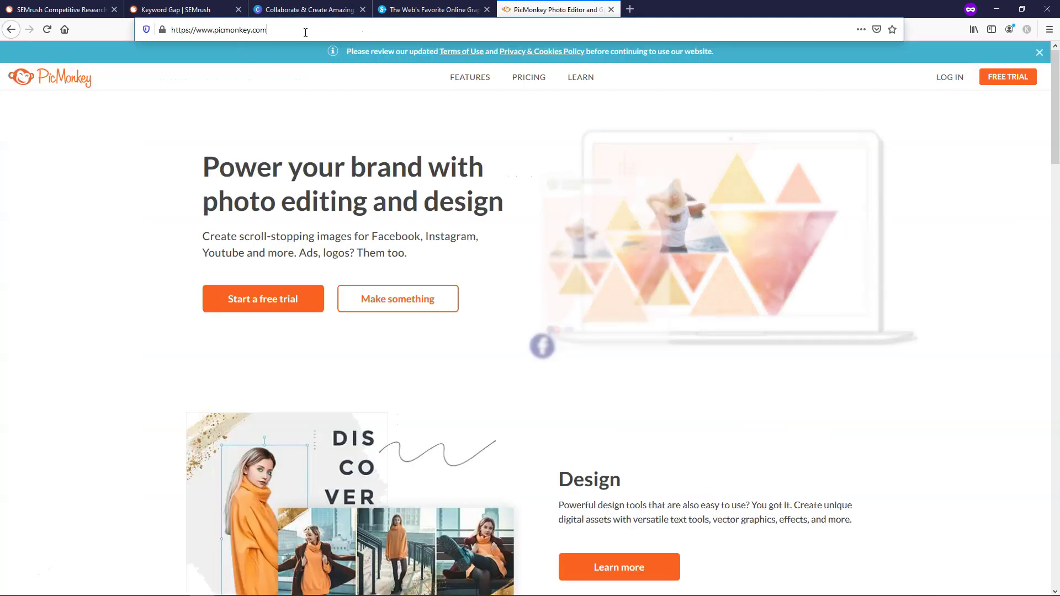
pyautogui.click(176, 10)
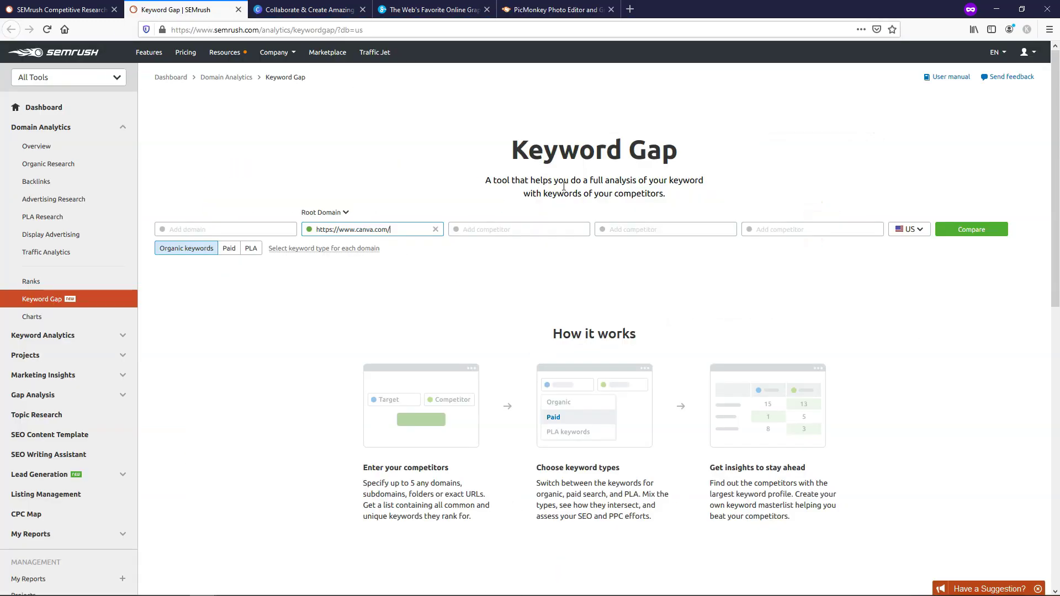
pyautogui.click(514, 228)
pyautogui.write('https://www.picmonkey.com/')
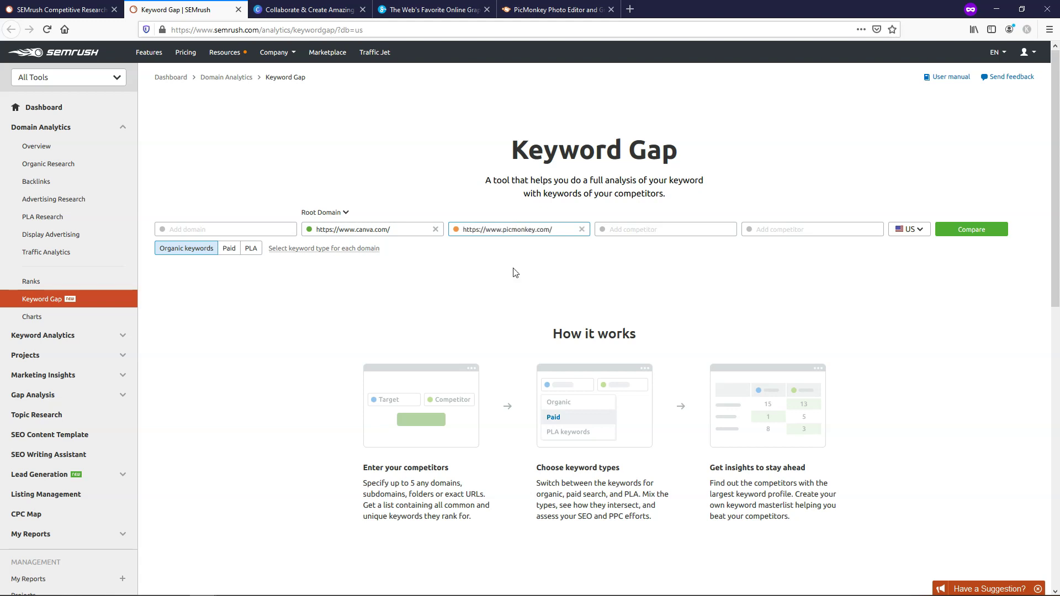
# Copy getstencil.com from the Stencil tab and enter it as your own domain.
pyautogui.click(435, 10)
pyautogui.click(221, 30)
pyautogui.hotkey('ctrl', 'c')
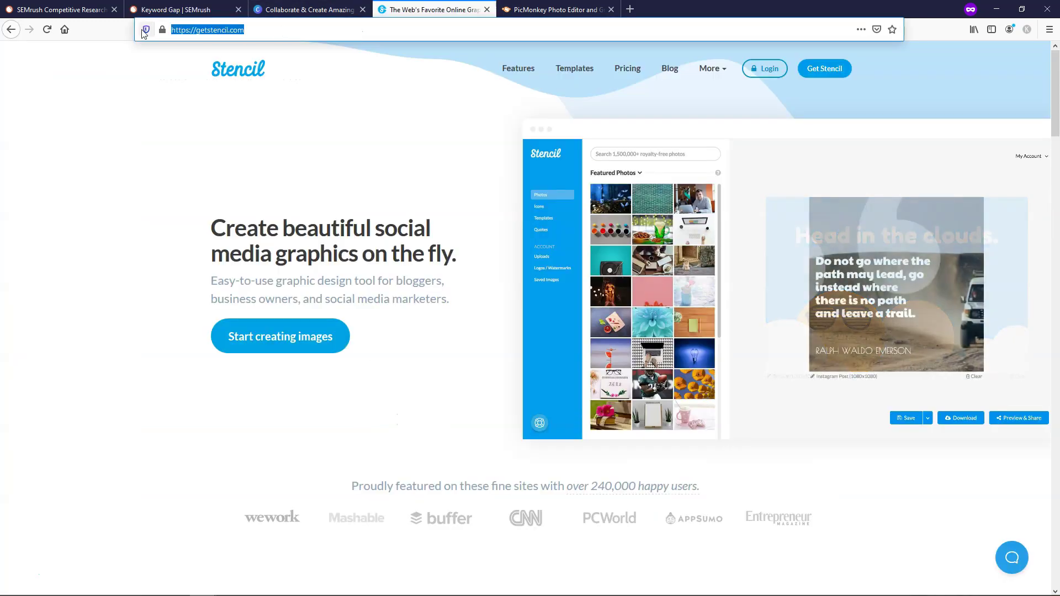
pyautogui.click(180, 10)
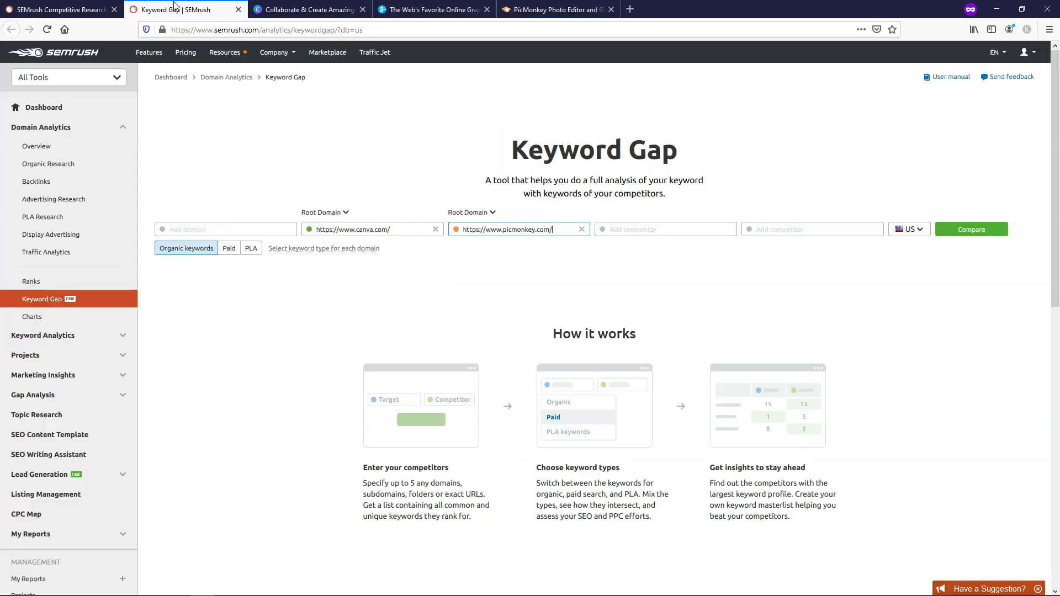
pyautogui.click(247, 230)
pyautogui.hotkey('ctrl', 'v')
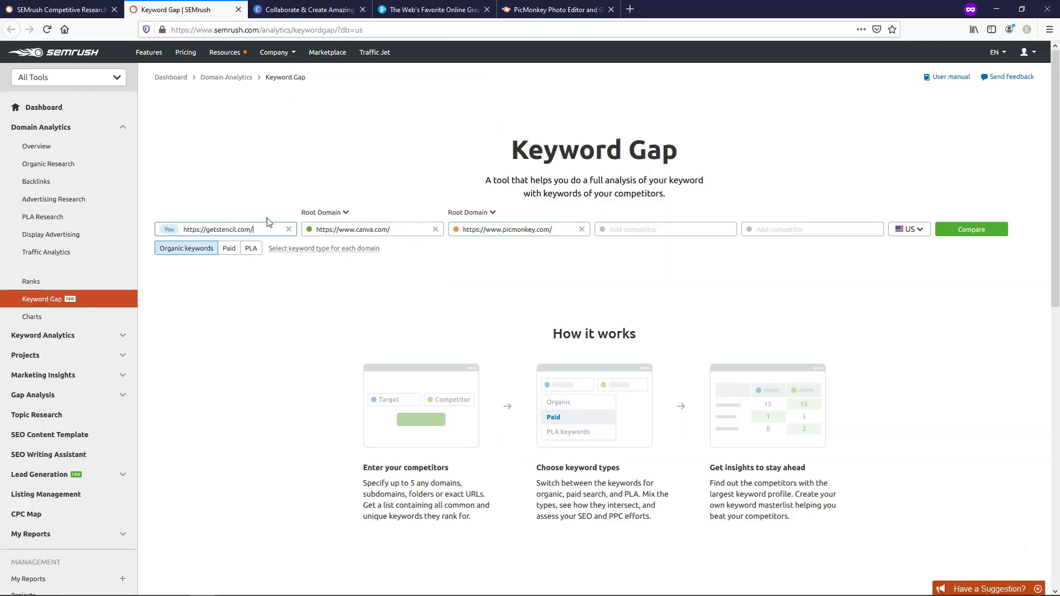
pyautogui.click(966, 235)
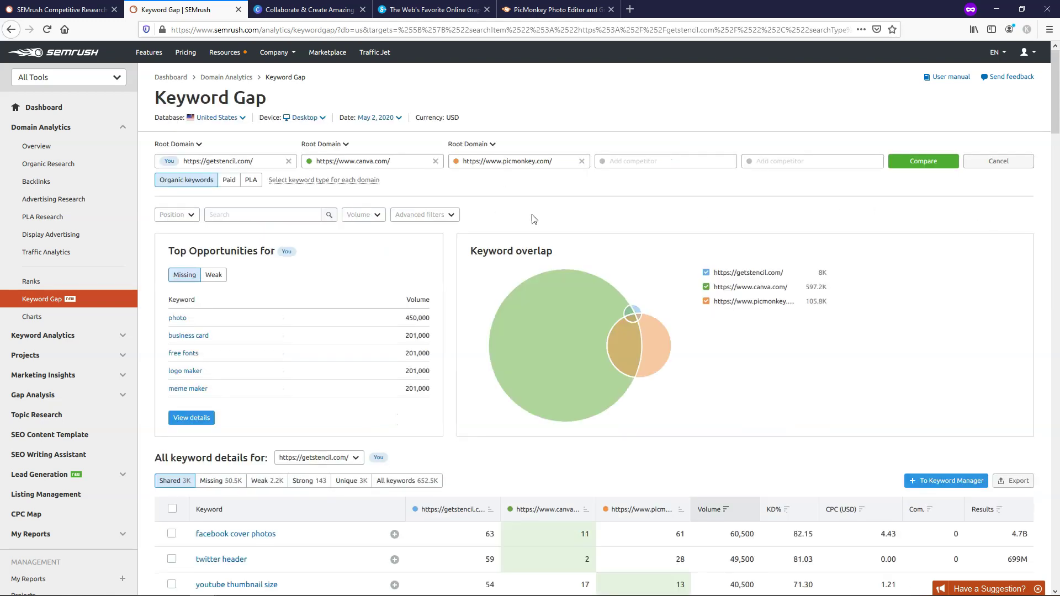
pyautogui.moveTo(618, 395)
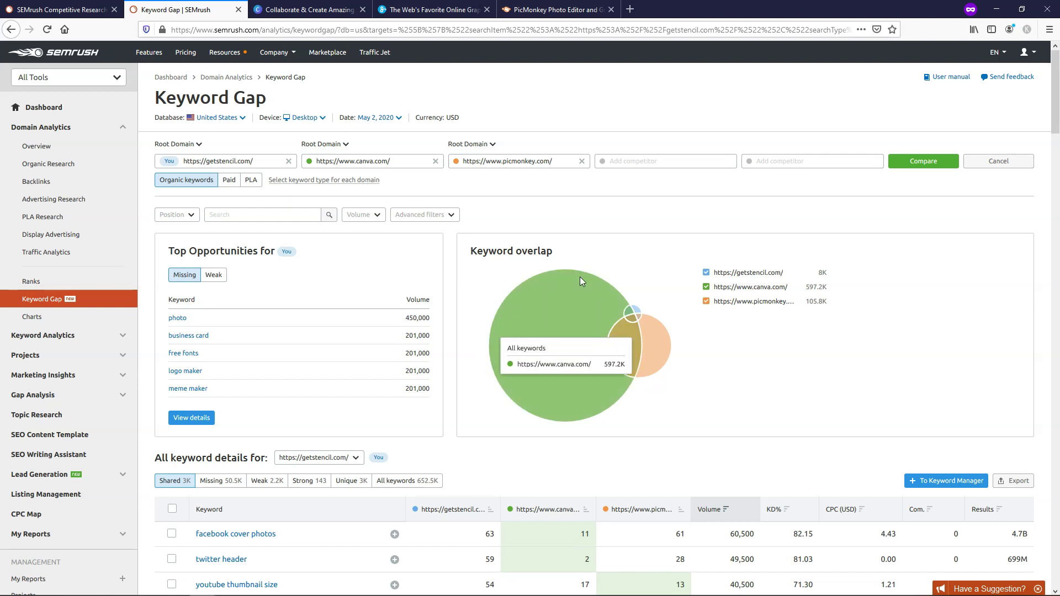
pyautogui.moveTo(639, 312)
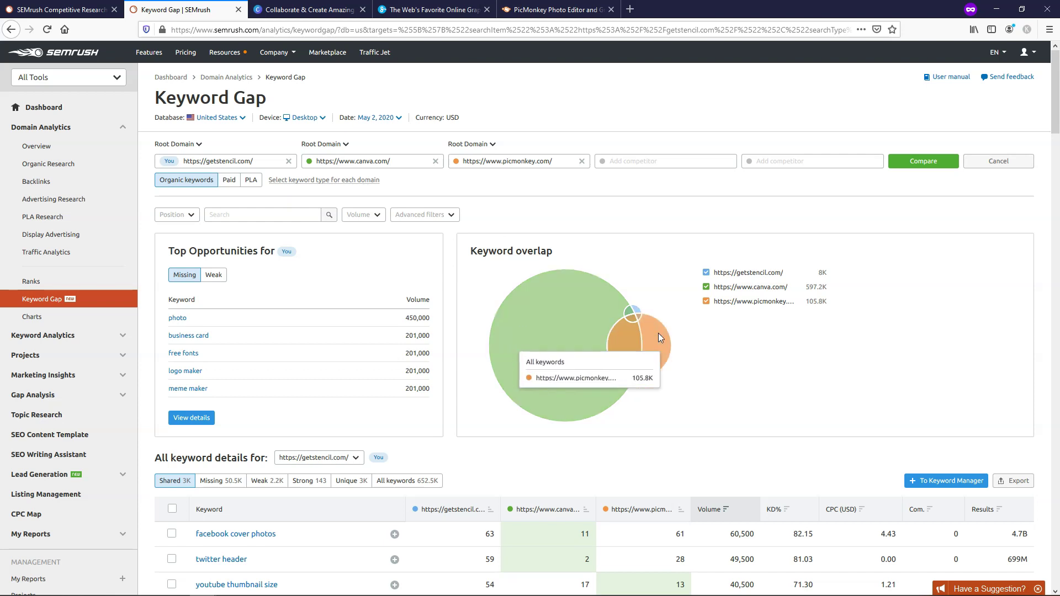
pyautogui.moveTo(659, 333)
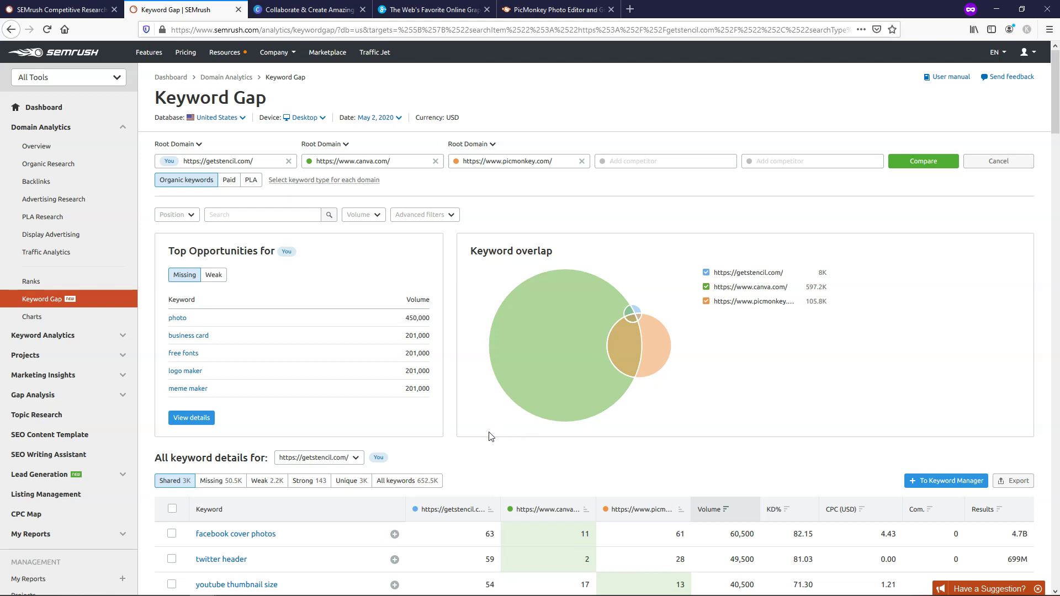
# Scroll the shared keywords table down to the 1,900-volume keywords.
pyautogui.scroll(-1, 479, 438)
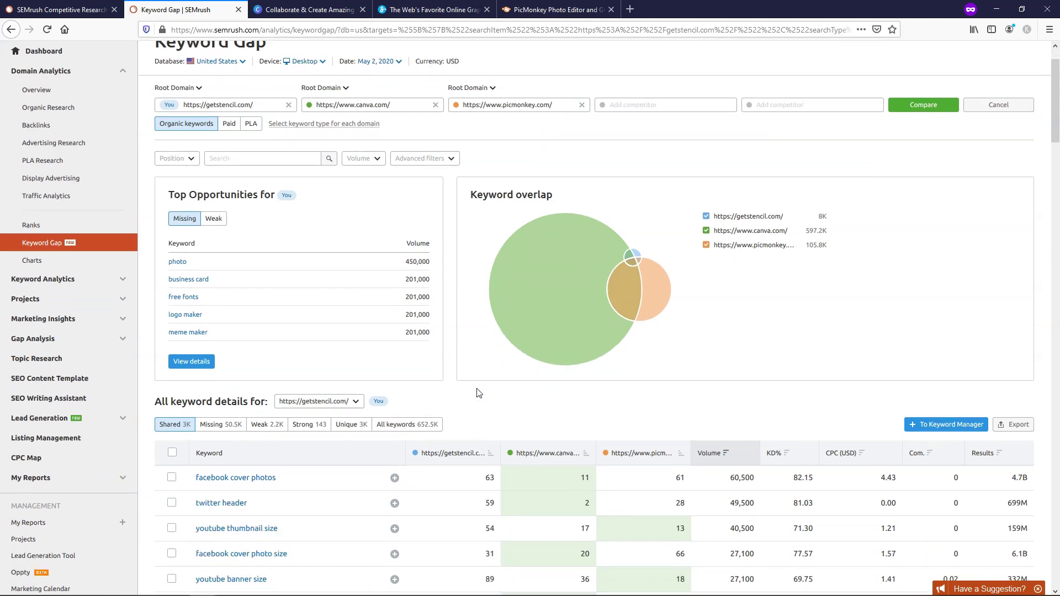
pyautogui.scroll(-6, 479, 393)
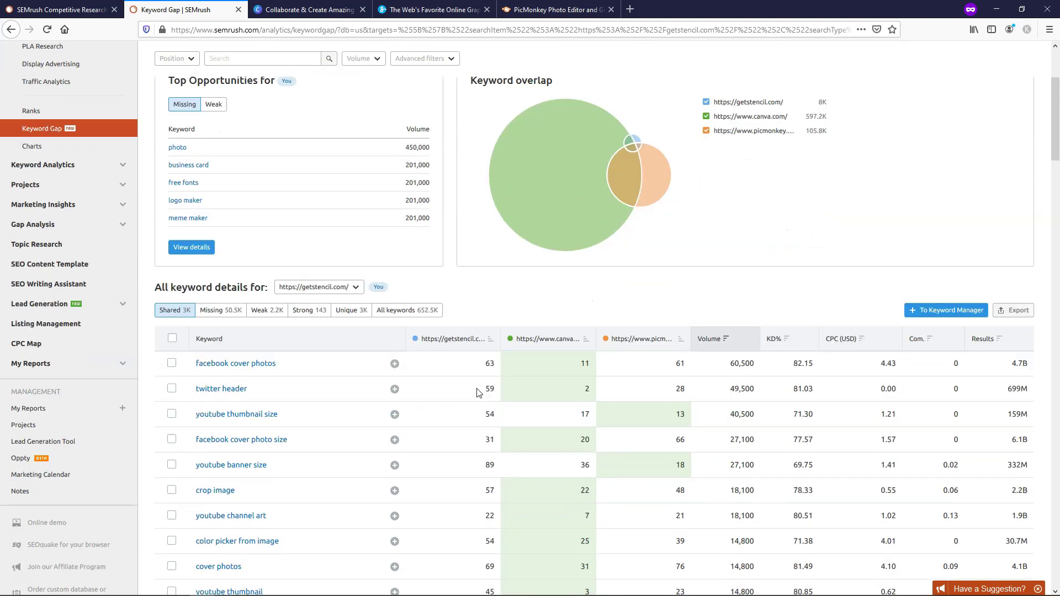
pyautogui.moveTo(479, 393)
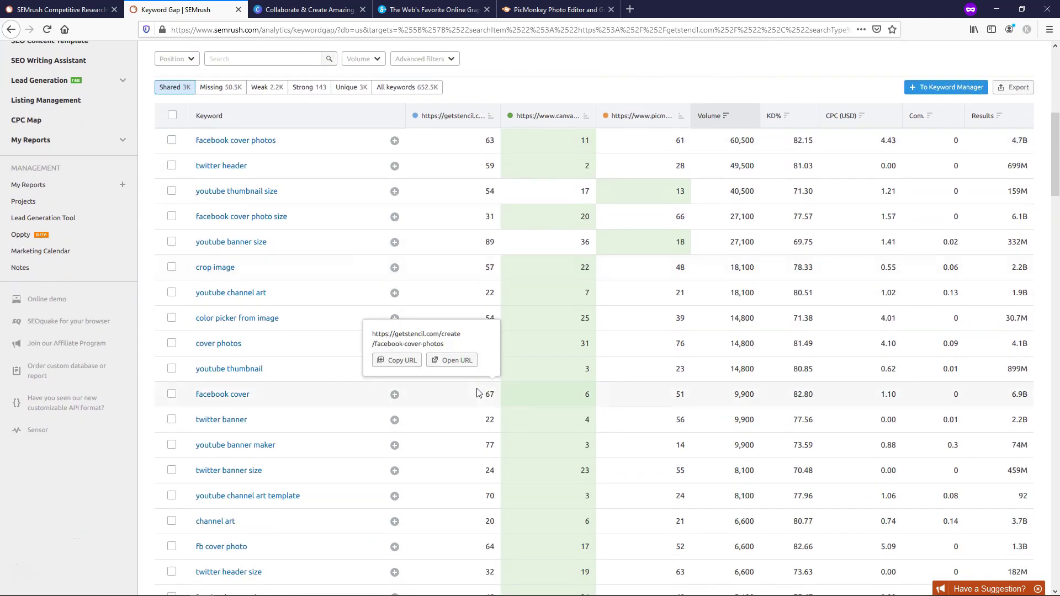
pyautogui.scroll(-4, 452, 404)
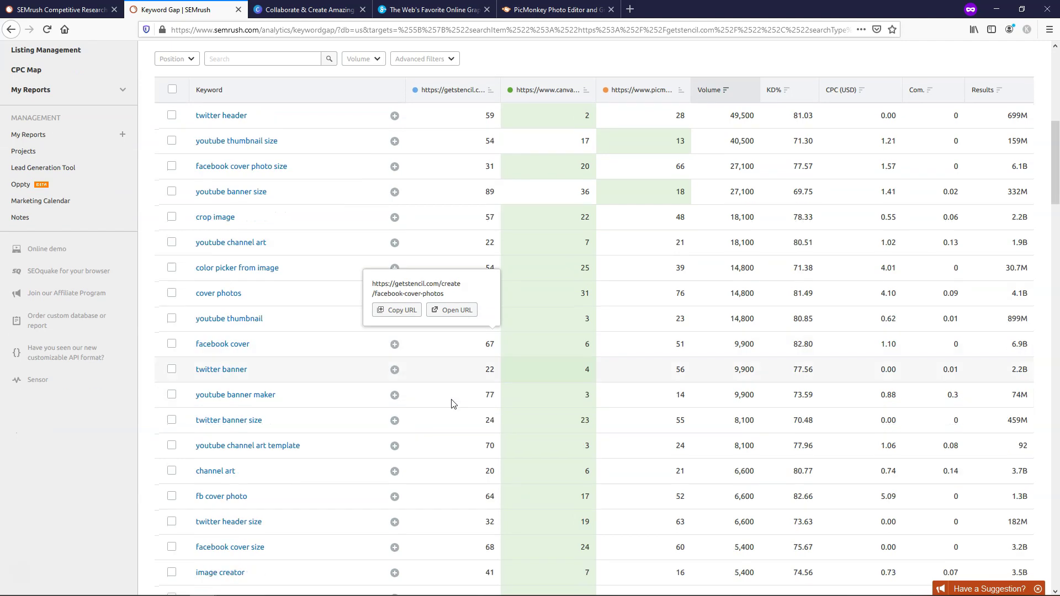
pyautogui.moveTo(452, 404)
pyautogui.scroll(-2, 452, 403)
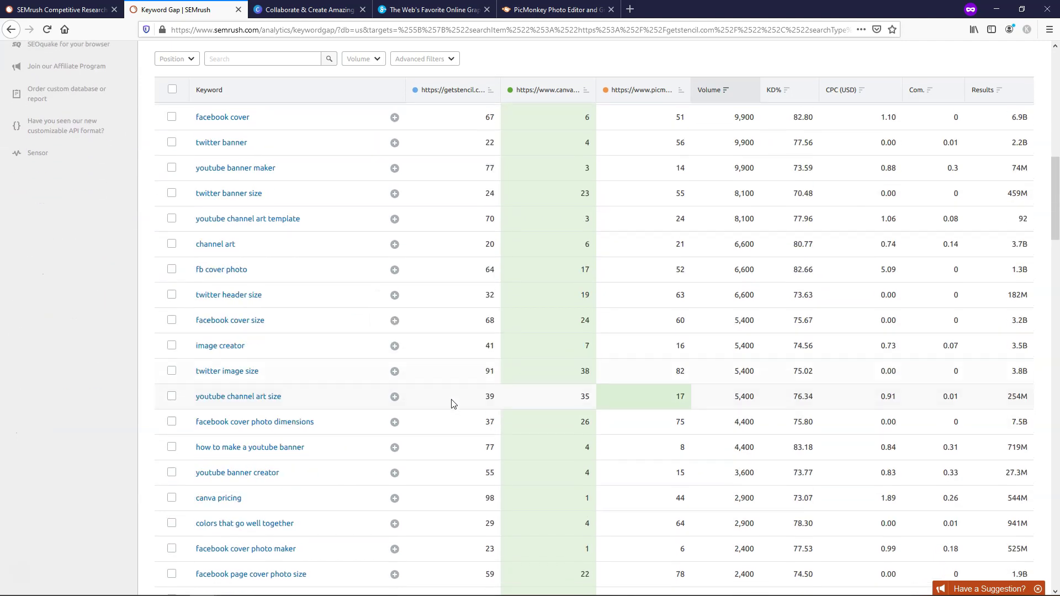
pyautogui.scroll(-2, 452, 404)
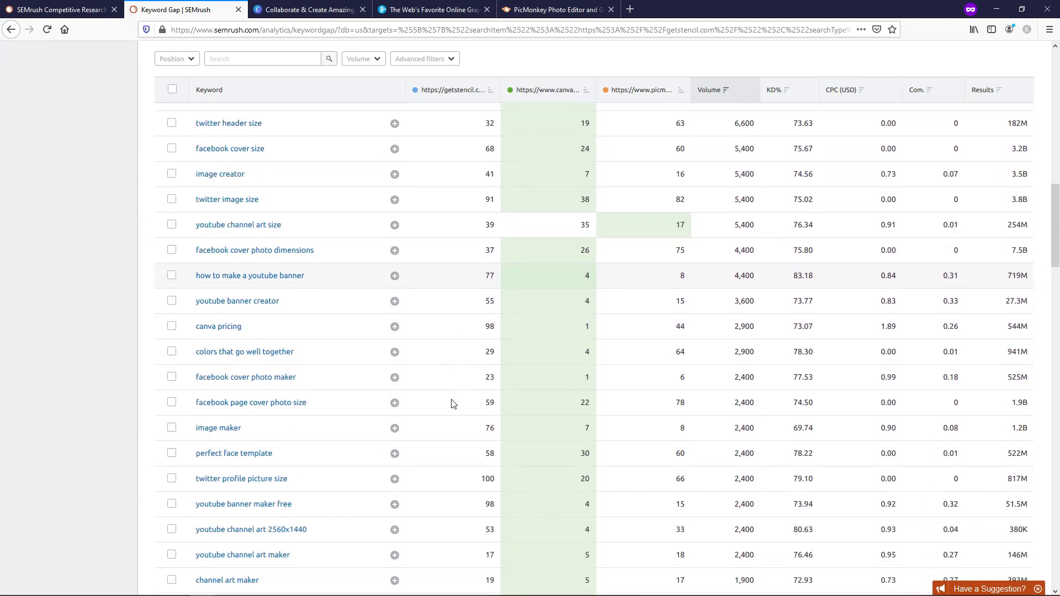
pyautogui.scroll(-1, 452, 403)
pyautogui.scroll(-1, 452, 403)
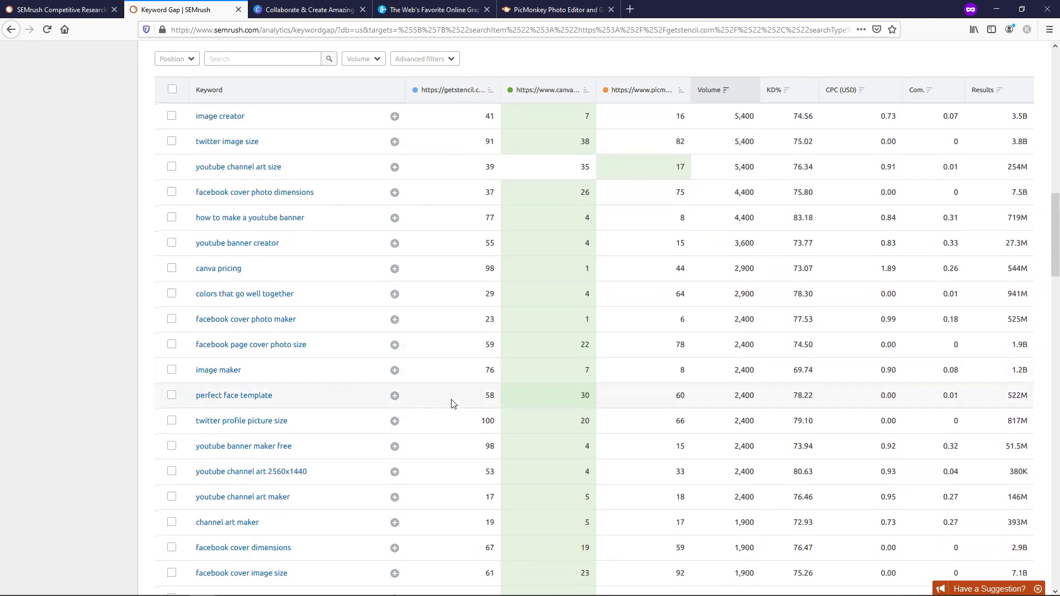
pyautogui.scroll(-2, 452, 404)
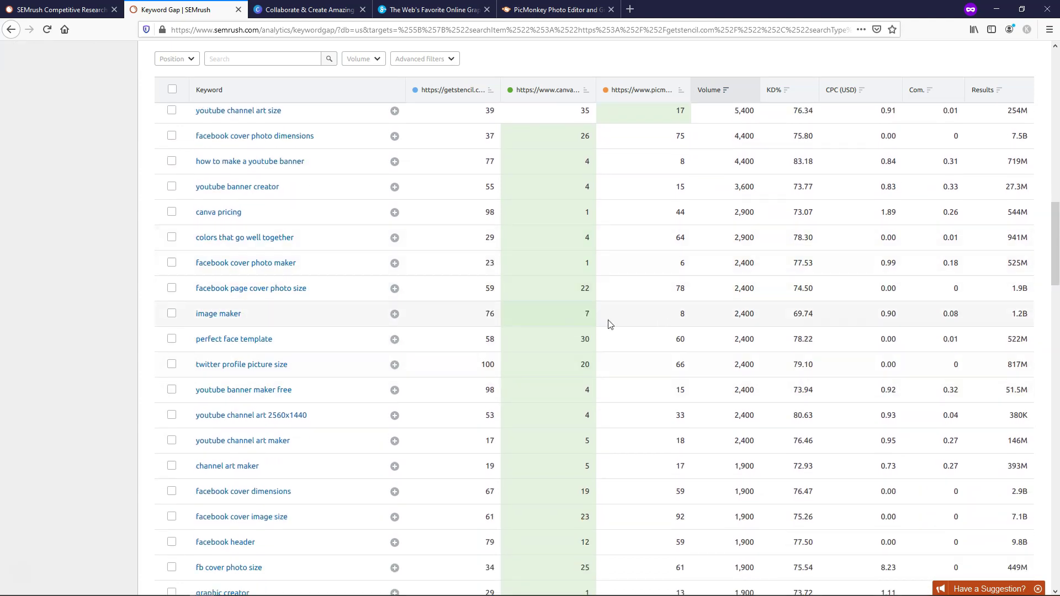
pyautogui.moveTo(554, 371)
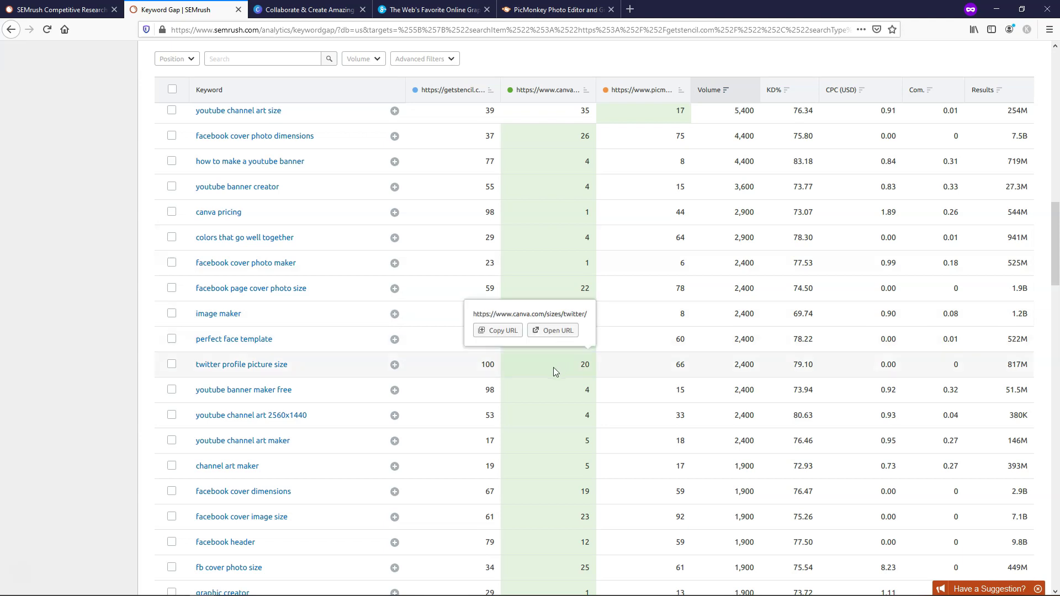
pyautogui.scroll(-2, 553, 366)
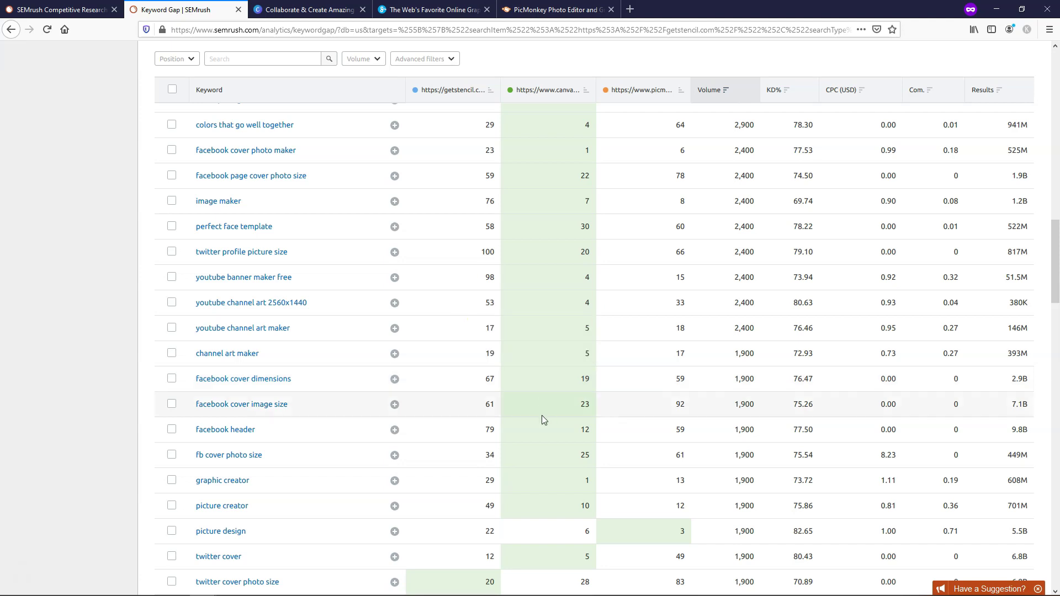
pyautogui.scroll(-1, 542, 417)
pyautogui.scroll(-3, 541, 416)
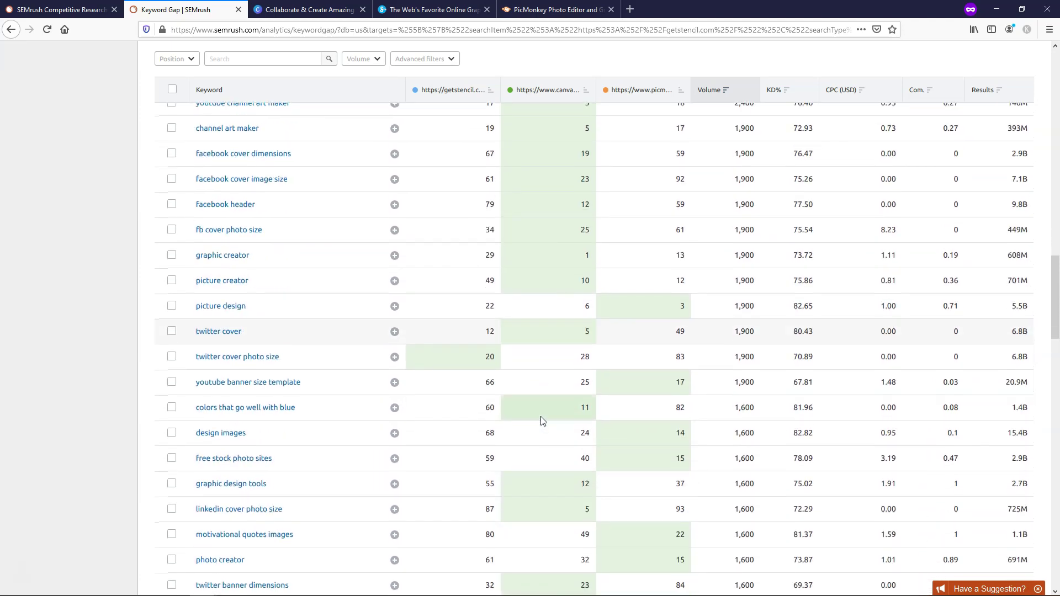
pyautogui.scroll(-1, 541, 416)
pyautogui.scroll(-1, 542, 421)
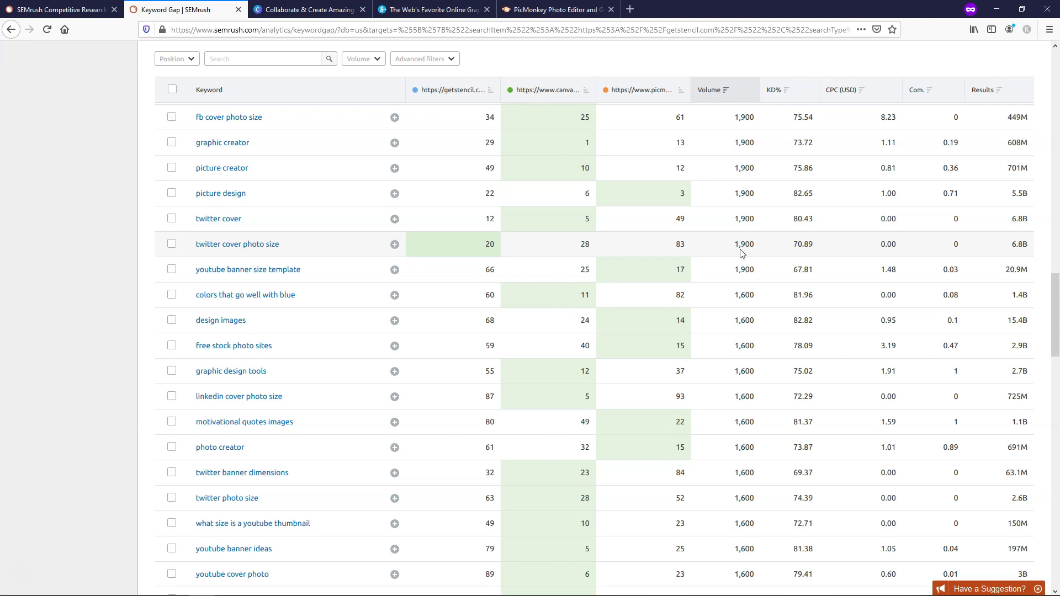
# Check each domain's ranking page for 'twitter cover photo size', ending on PicMonkey's.
pyautogui.moveTo(488, 249)
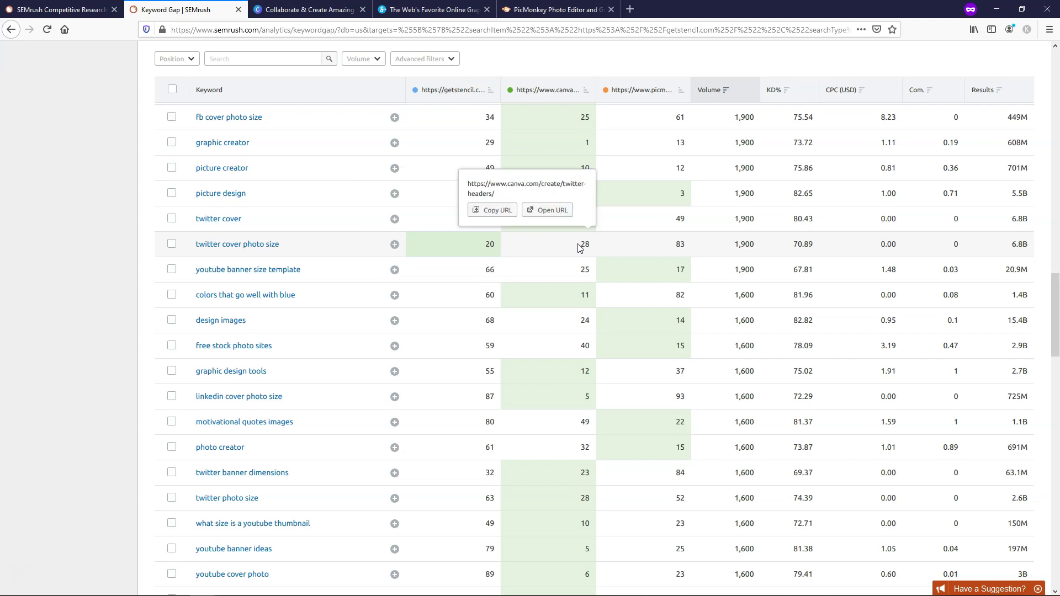
pyautogui.moveTo(656, 250)
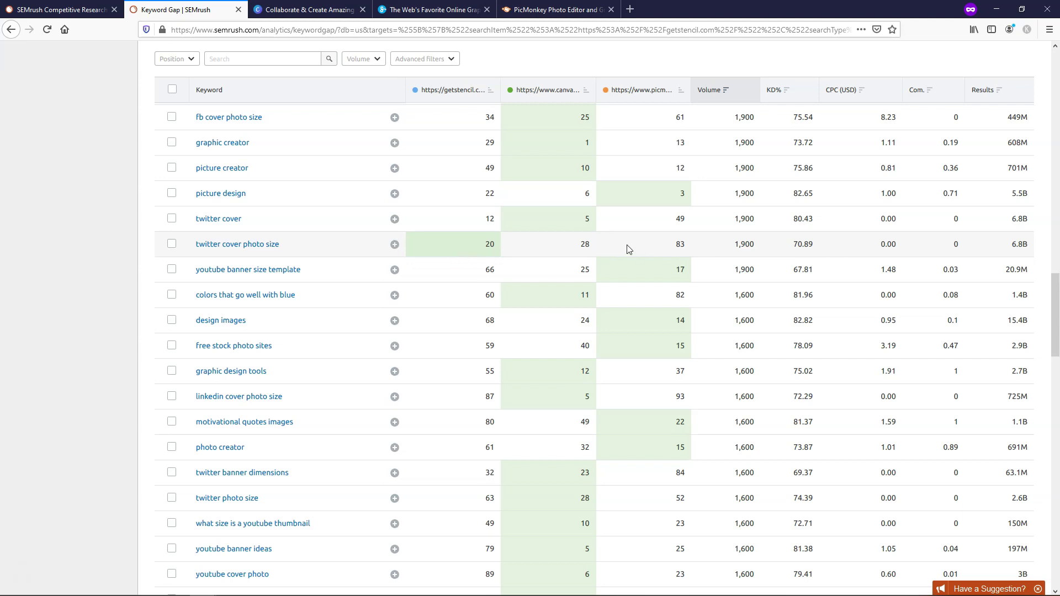
pyautogui.moveTo(613, 250)
pyautogui.scroll(-2, 442, 291)
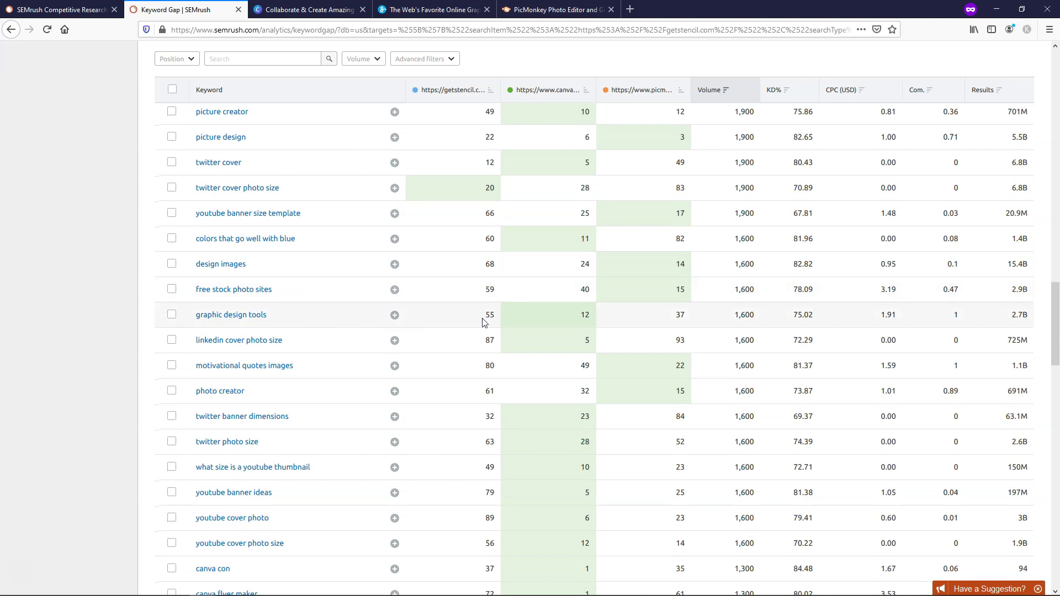
pyautogui.moveTo(481, 319)
pyautogui.moveTo(647, 319)
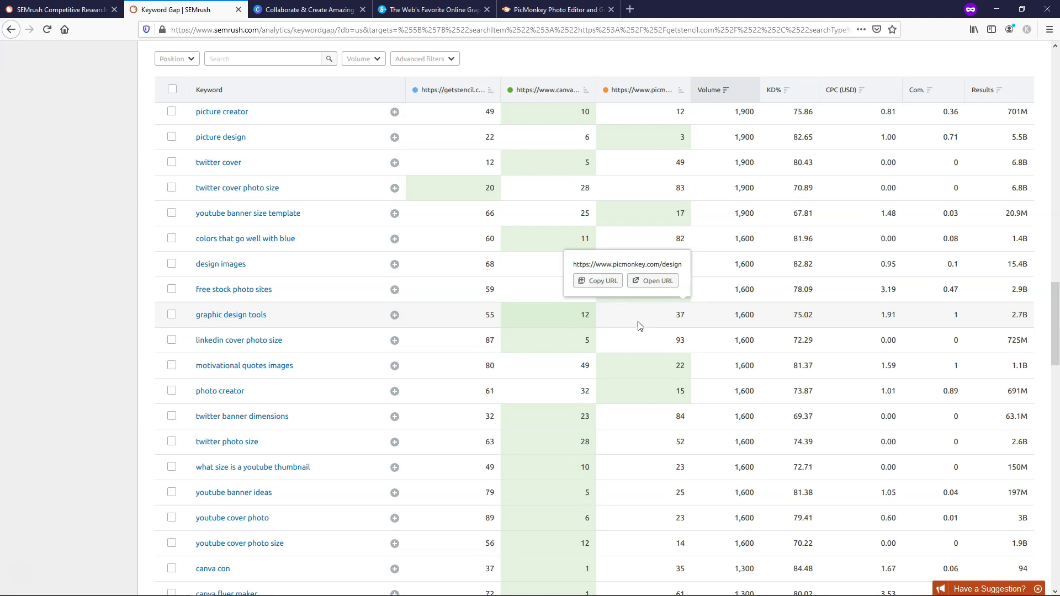
pyautogui.moveTo(584, 325)
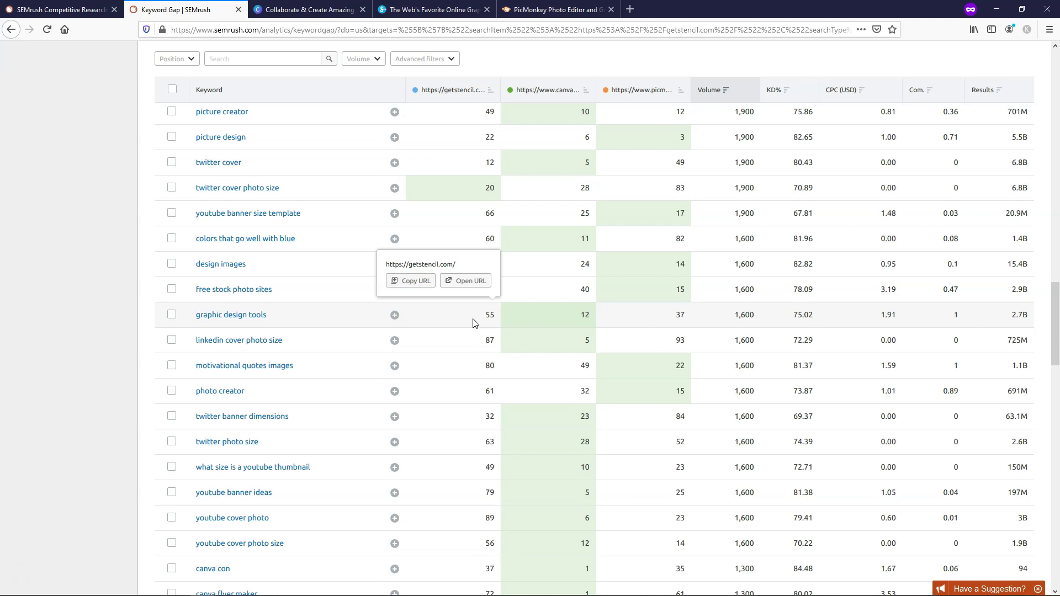
# Scroll back up to the compared domains and keyword overlap chart.
pyautogui.scroll(15, 473, 331)
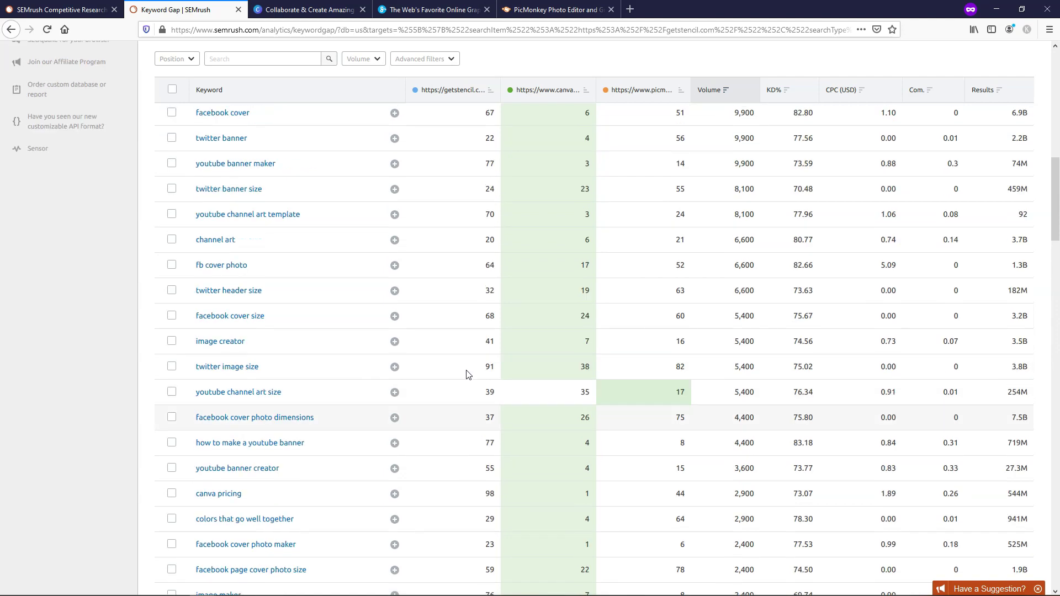
pyautogui.scroll(8, 466, 375)
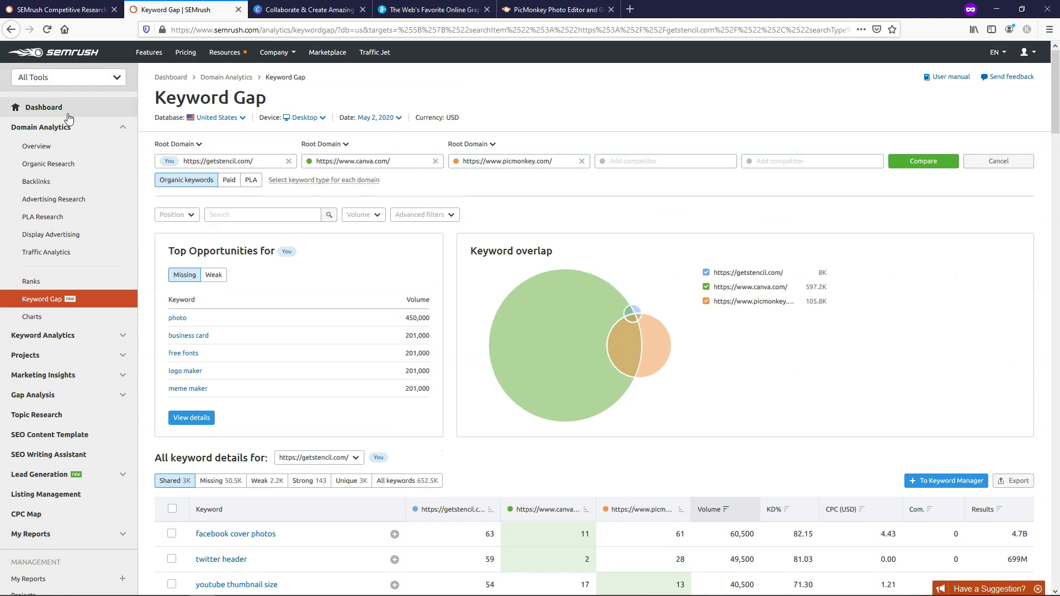